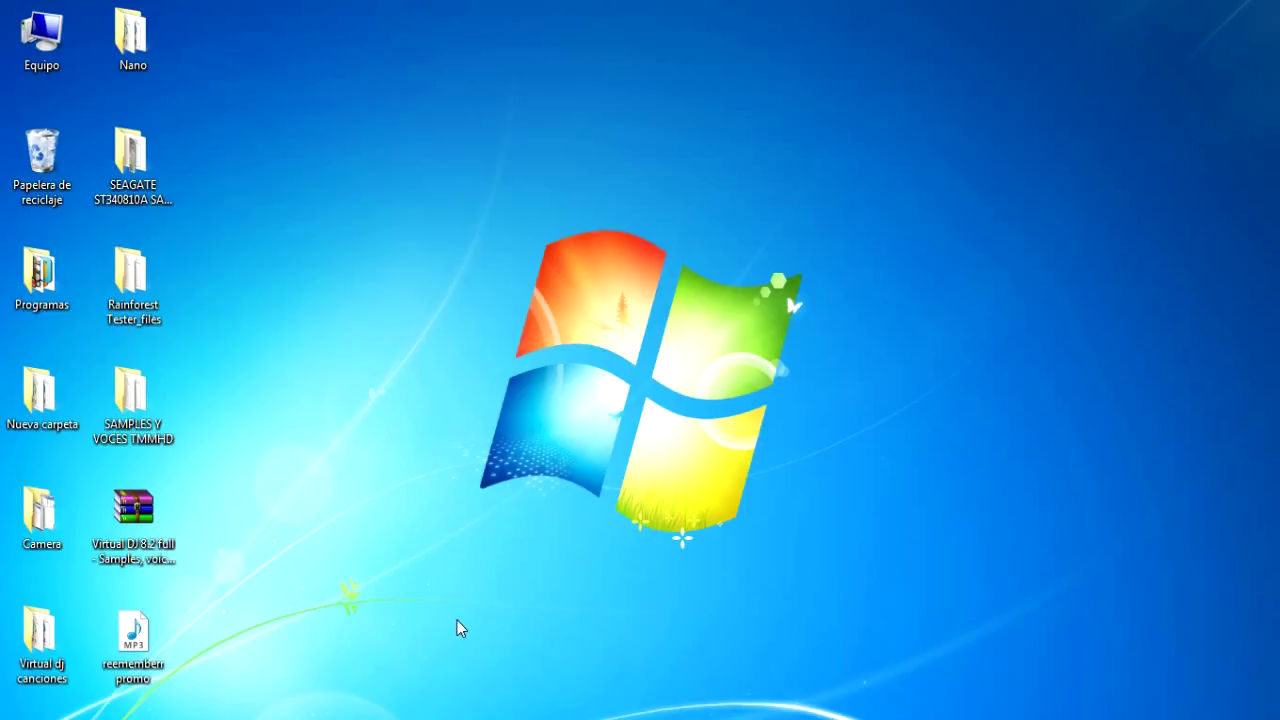
# Create a new folder on the desktop and name it Prueba.
pyautogui.rightClick(797, 508)
pyautogui.moveTo(880, 425)
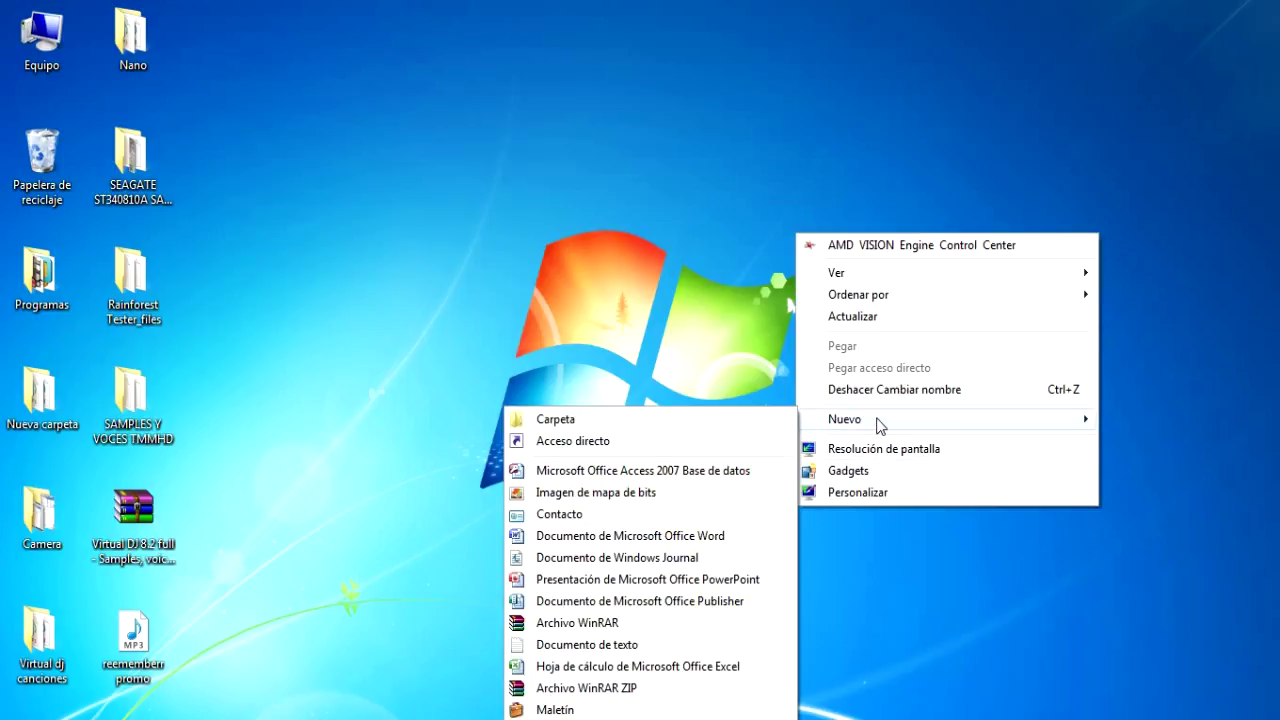
pyautogui.click(757, 420)
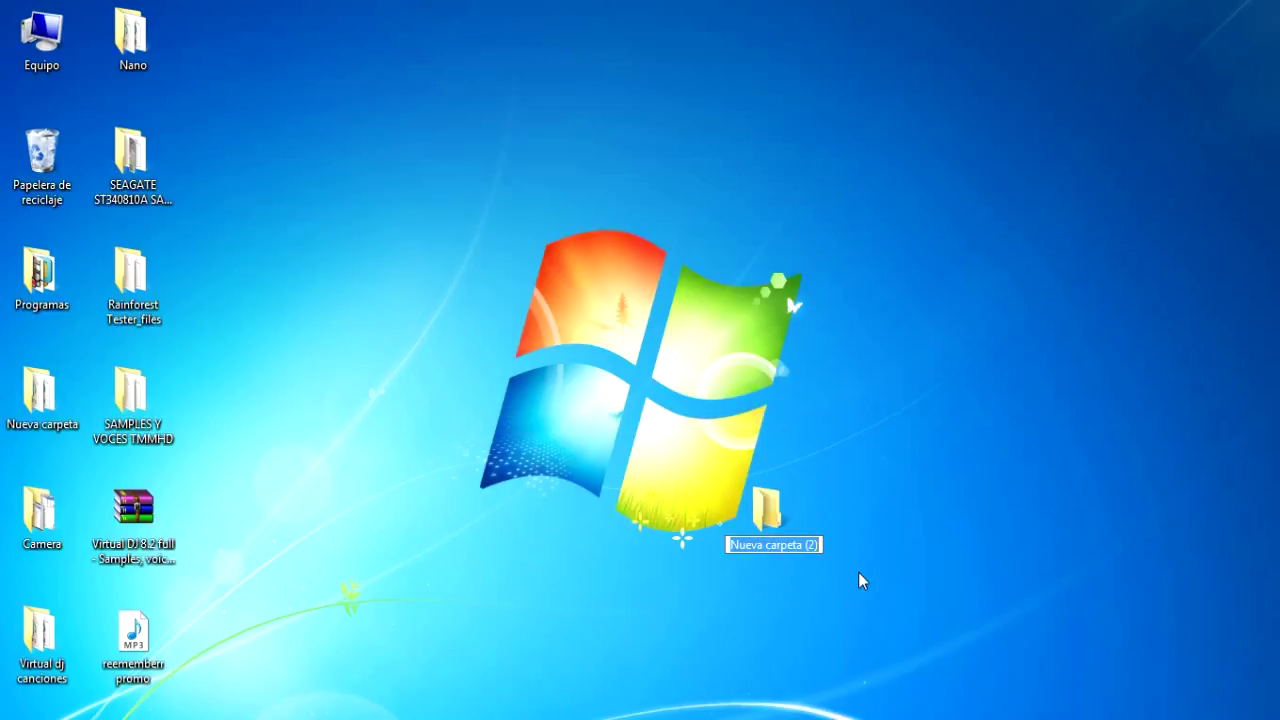
pyautogui.write('Prueba')
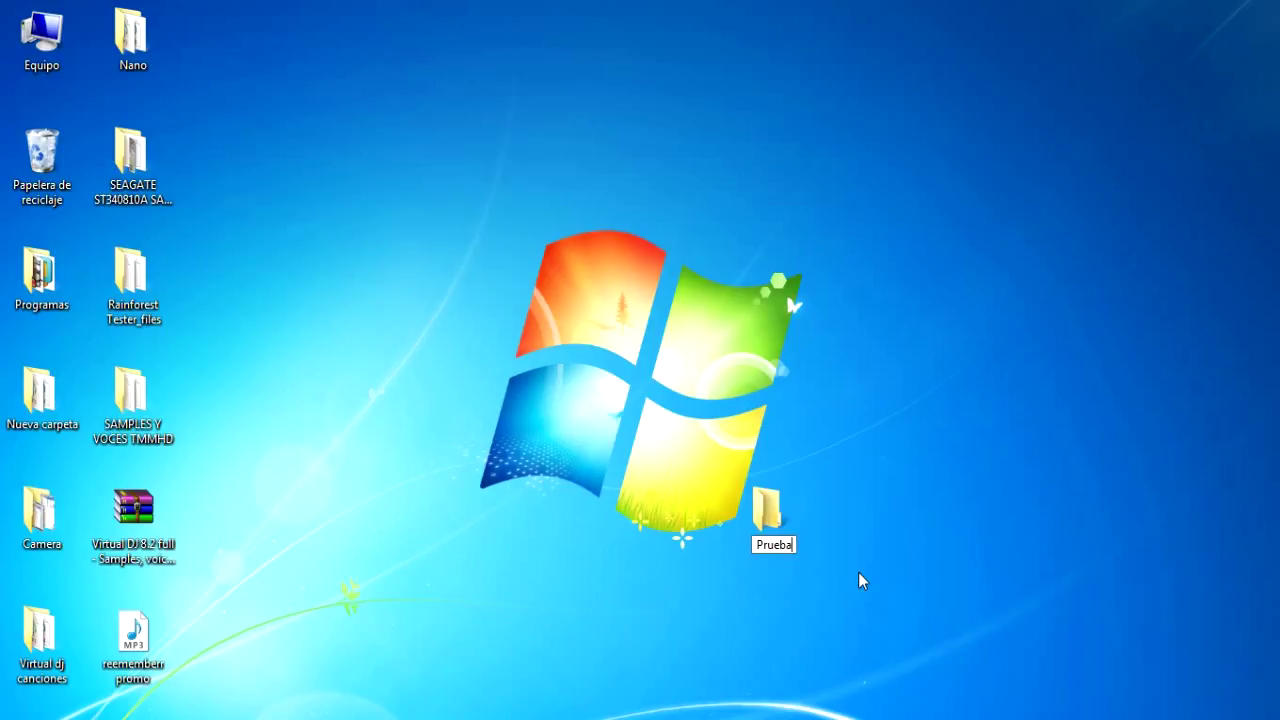
pyautogui.press('Return')
pyautogui.click(820, 537)
# Open the icon selection for the Prueba folder from the customization settings in its properties.
pyautogui.rightClick(776, 520)
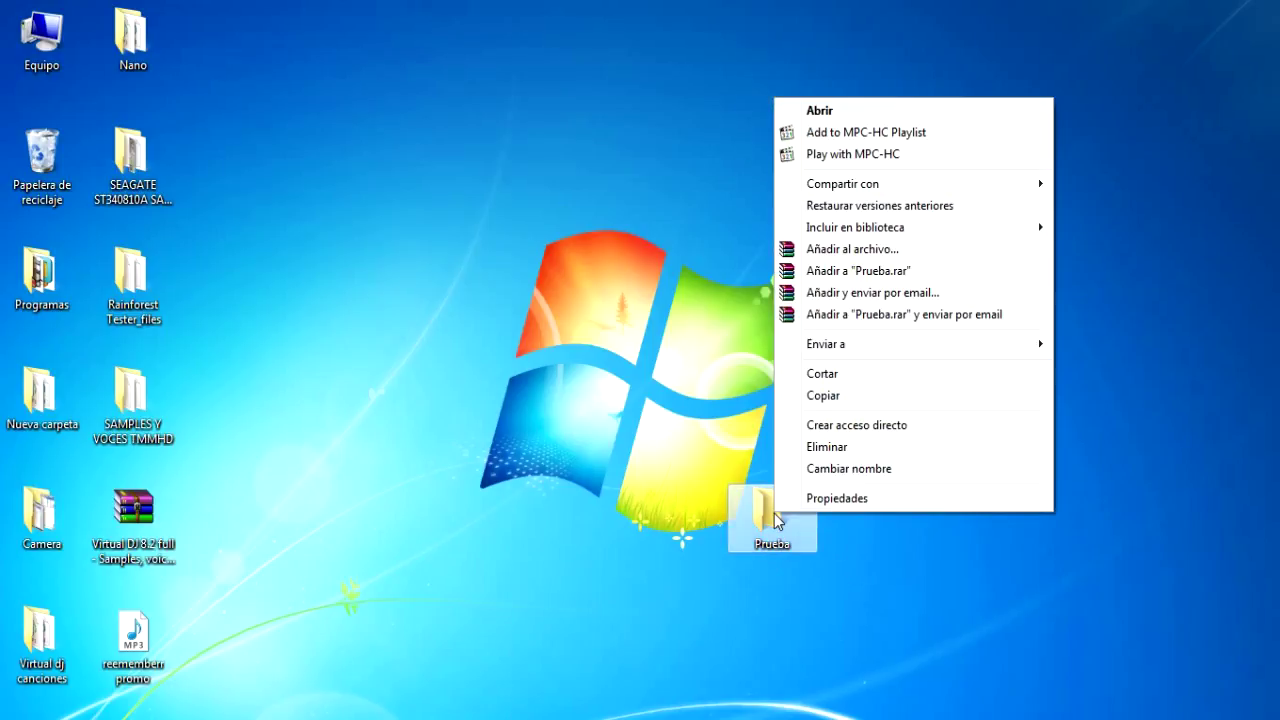
pyautogui.click(834, 498)
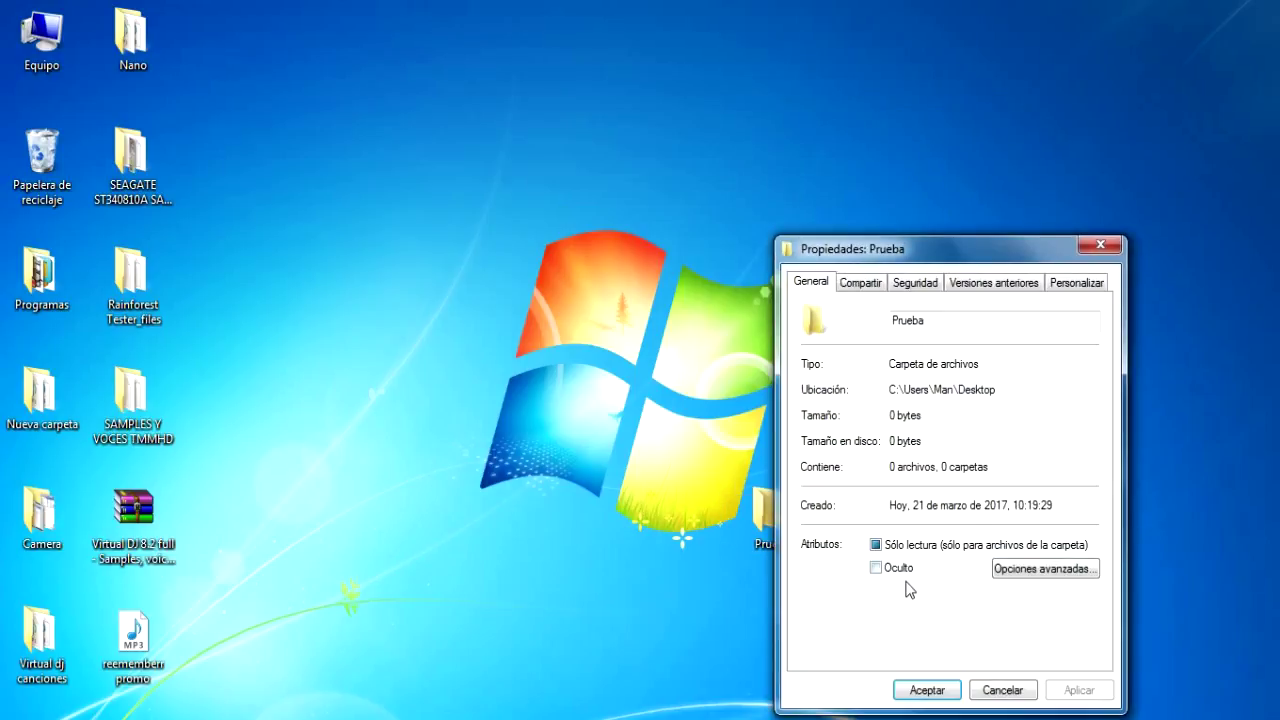
pyautogui.click(929, 284)
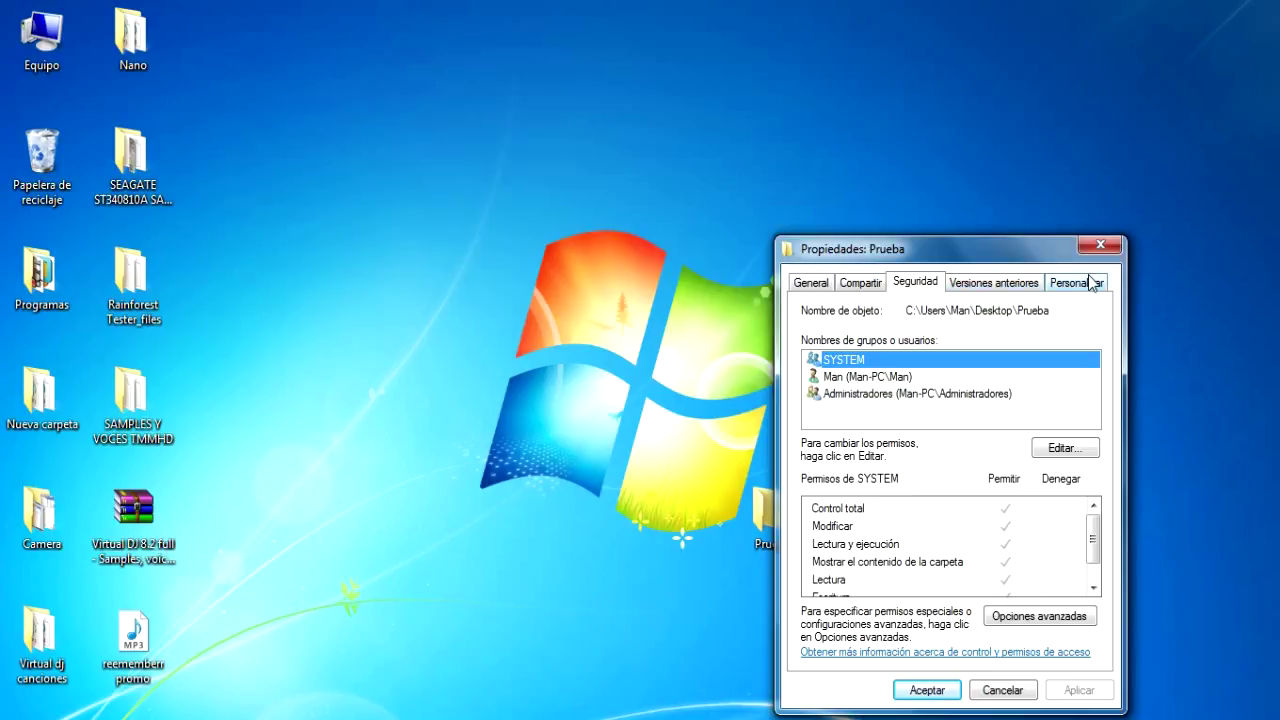
pyautogui.click(874, 284)
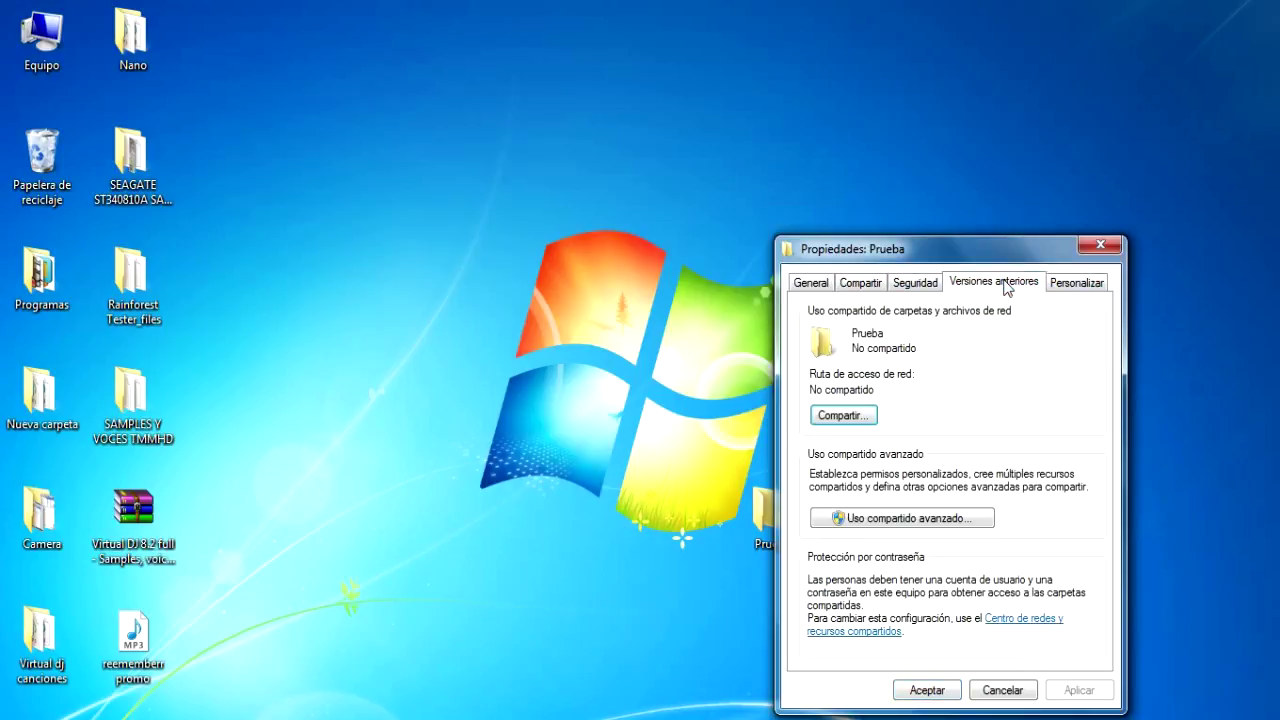
pyautogui.click(1075, 286)
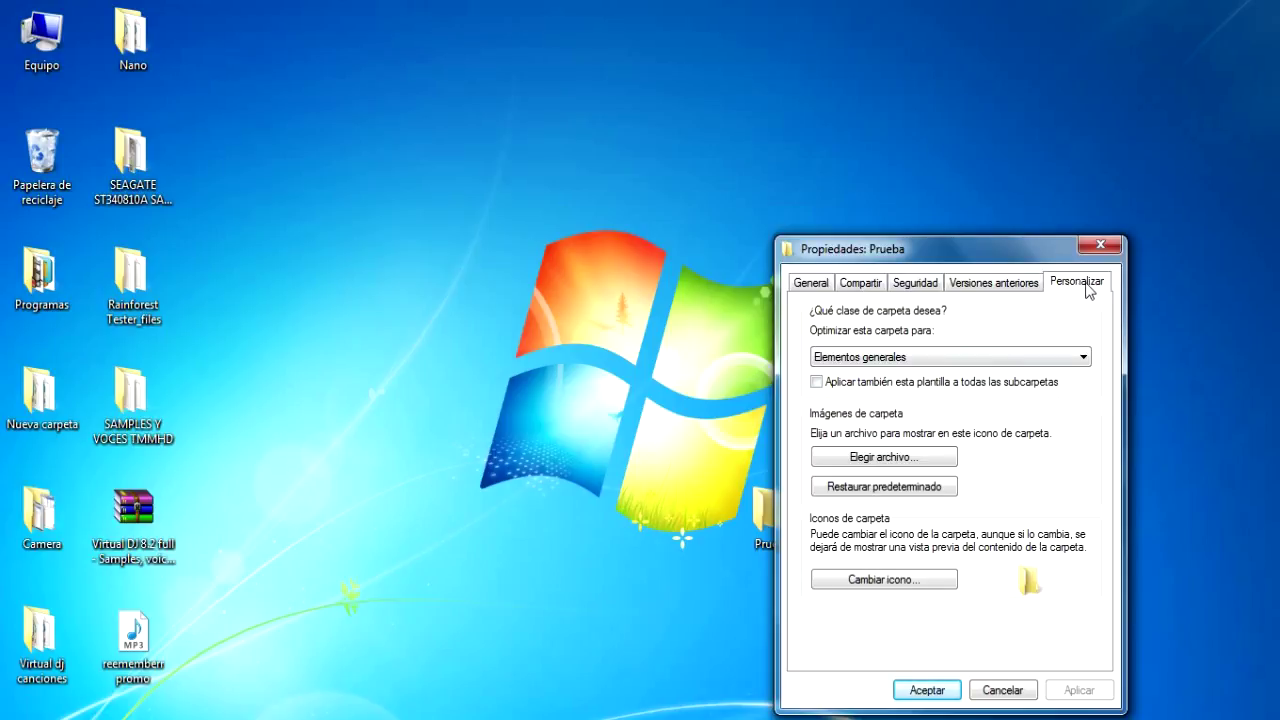
pyautogui.click(912, 586)
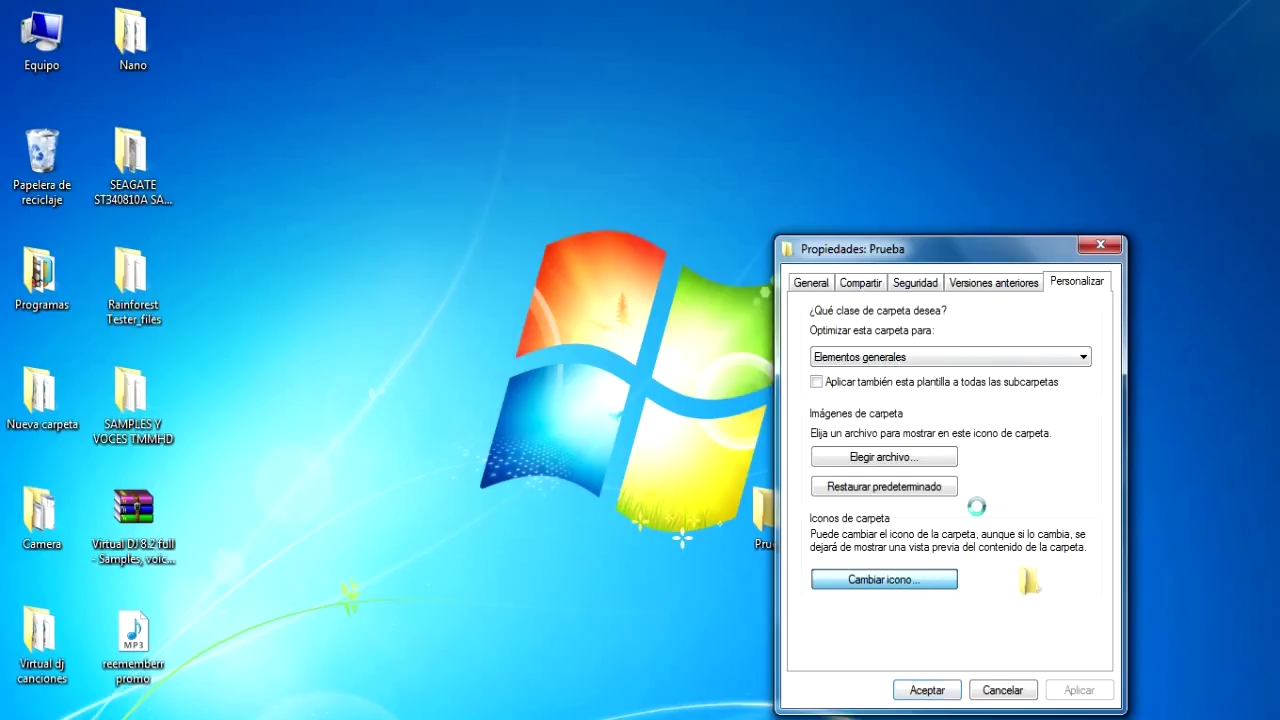
# Assign one of the blank icons from SHELL32.dll to the Prueba folder and apply the change.
pyautogui.click(1097, 619)
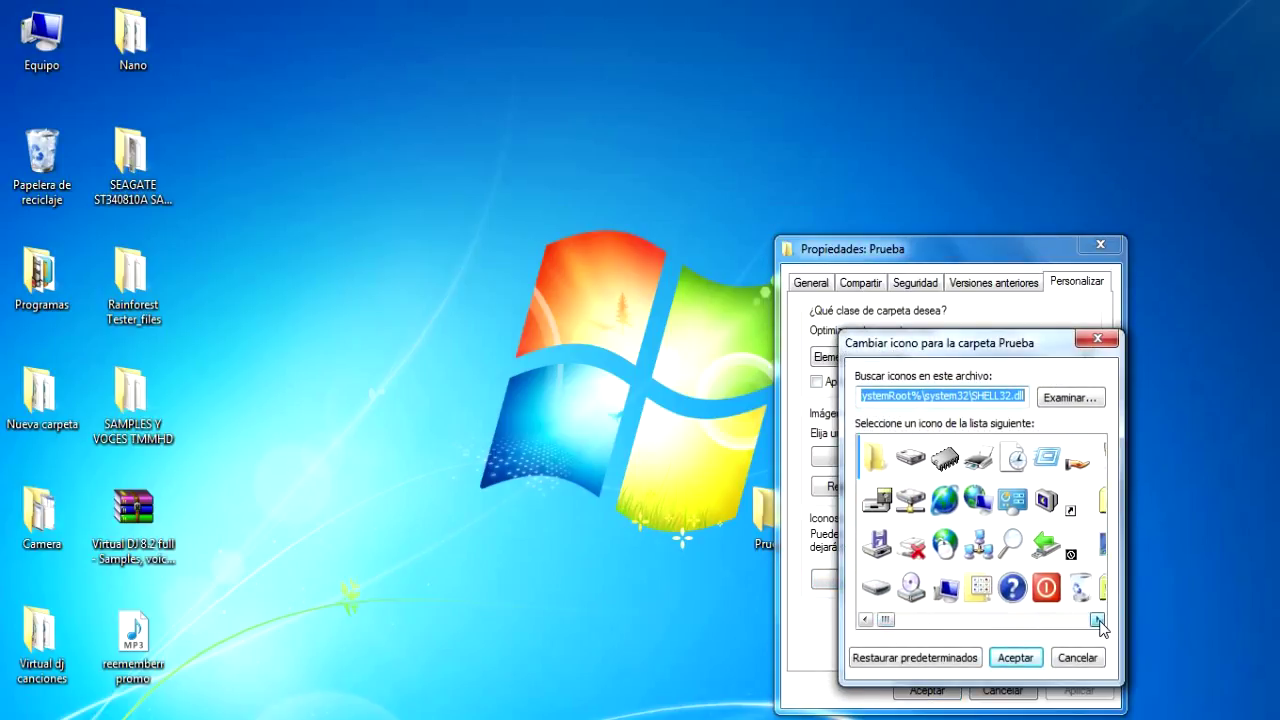
pyautogui.moveTo(1099, 622); pyautogui.dragTo(1099, 622)
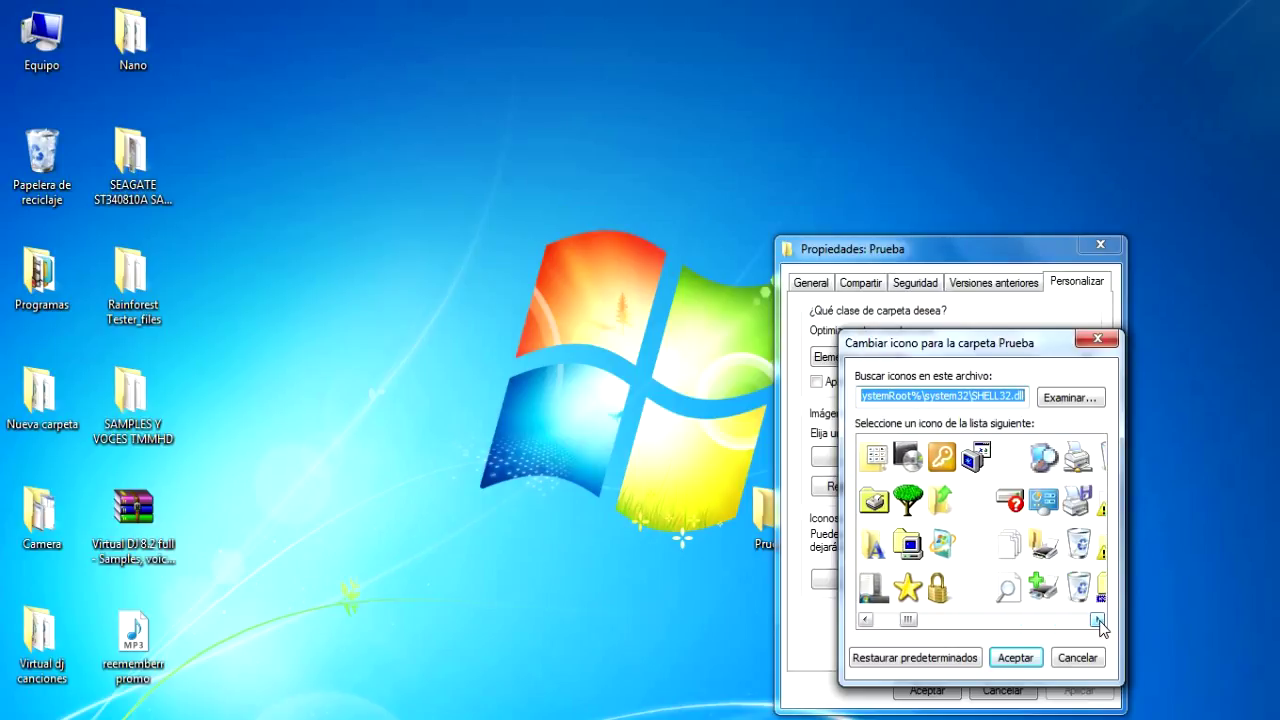
pyautogui.click(977, 510)
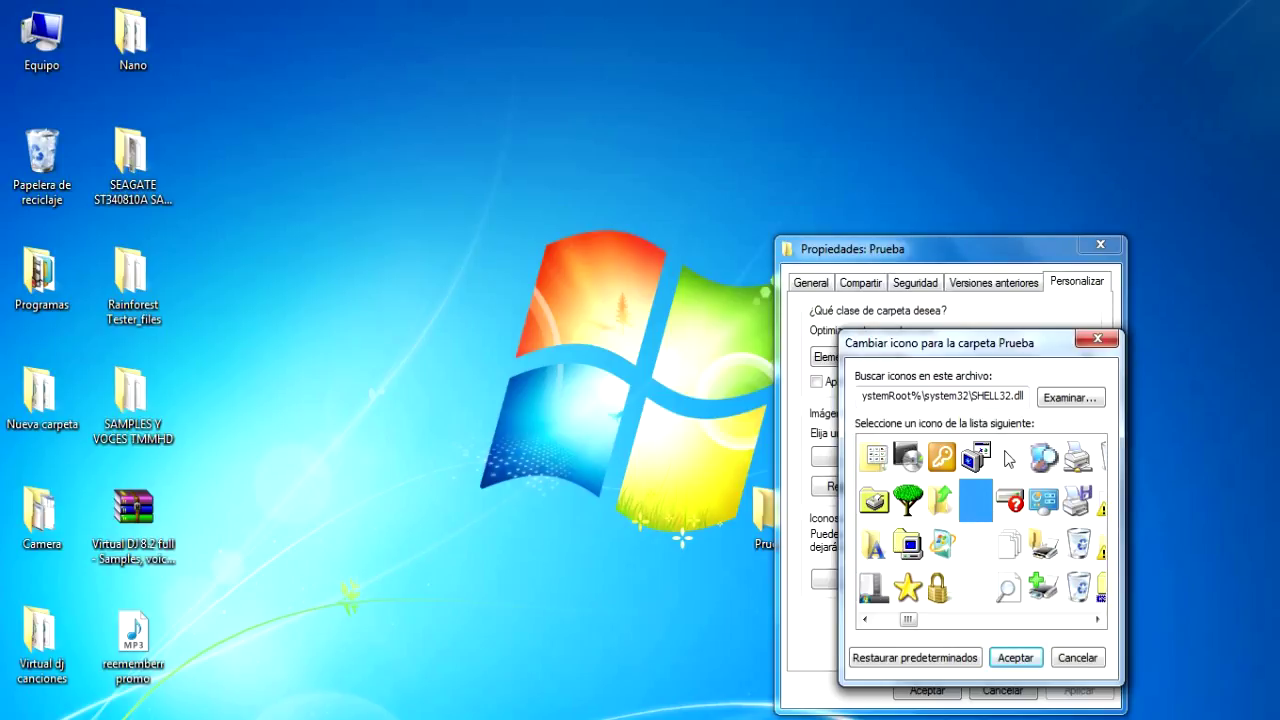
pyautogui.click(968, 554)
pyautogui.click(975, 592)
pyautogui.click(972, 492)
pyautogui.click(1017, 657)
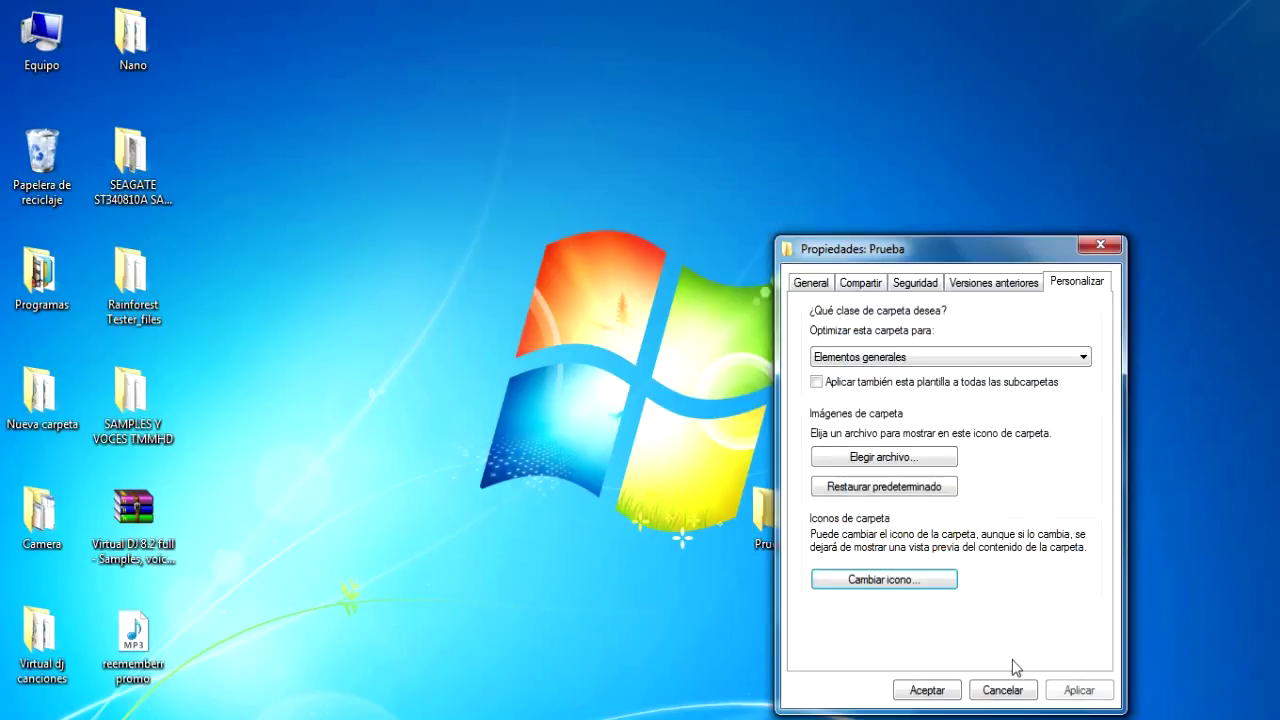
pyautogui.click(1077, 690)
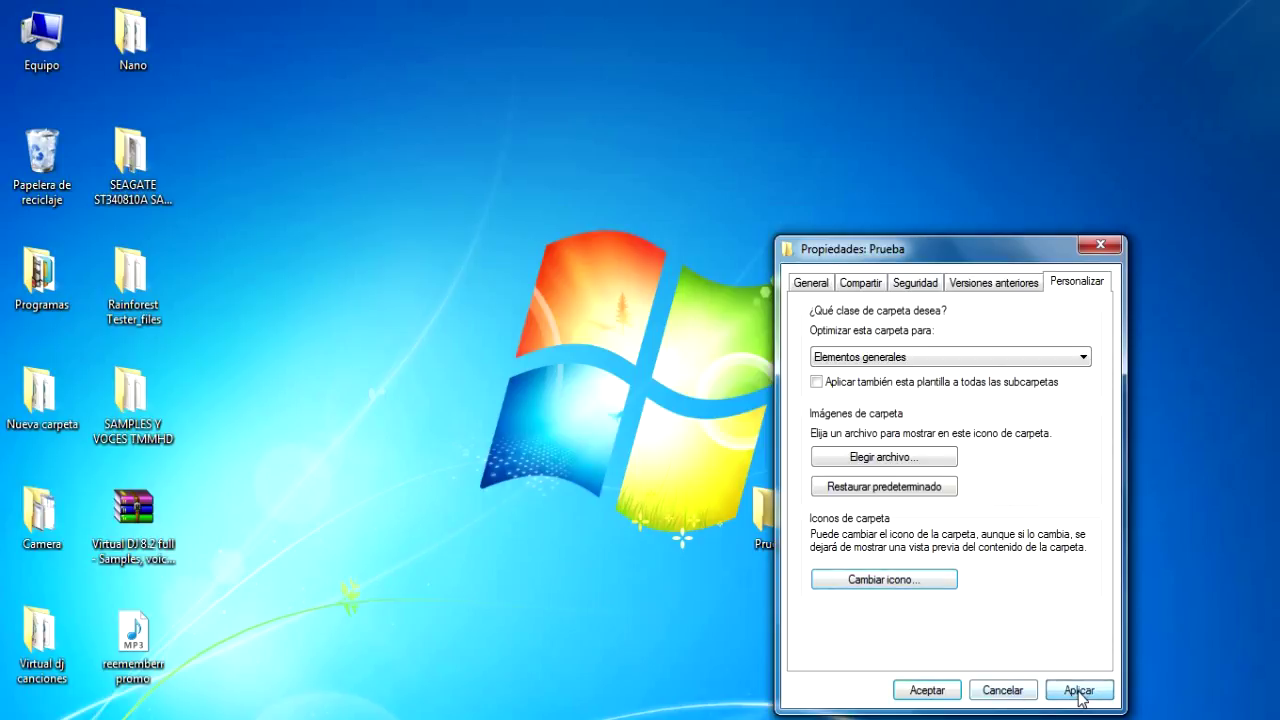
pyautogui.click(938, 692)
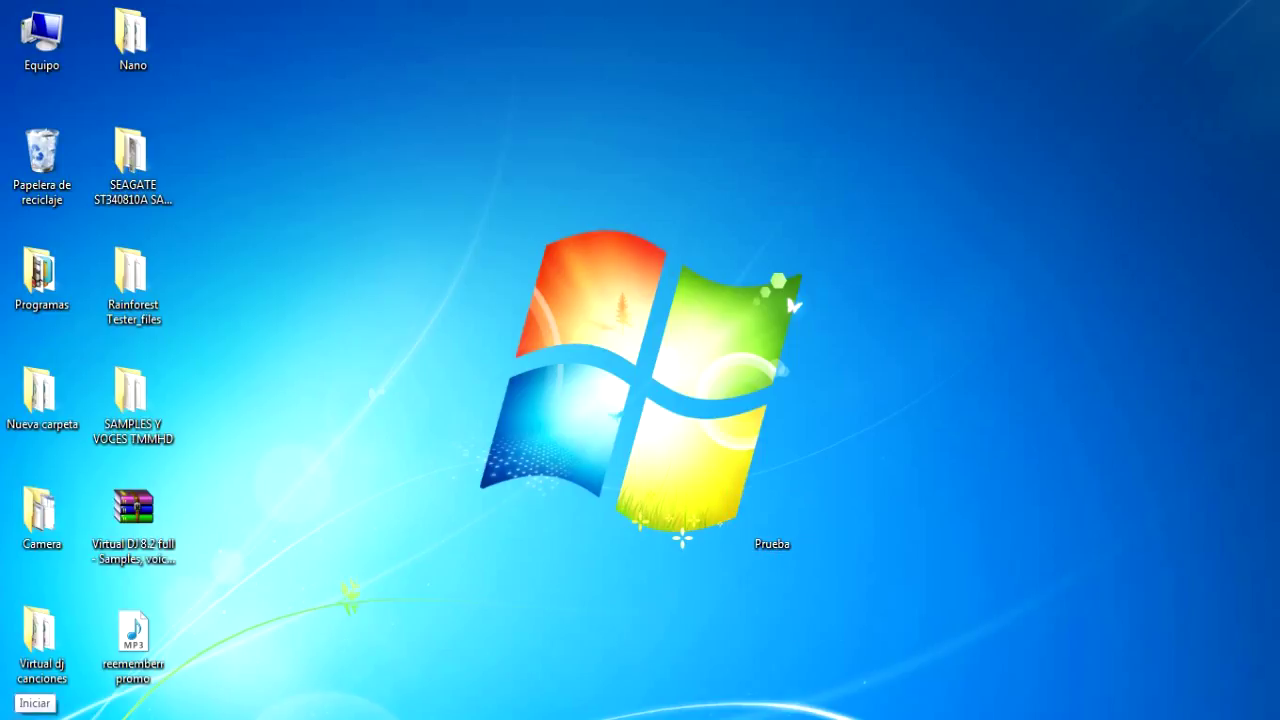
# Open Mapa de caracteres and copy the blank Arial character U+200C (Separador de longitud nula).
pyautogui.click(25, 716)
pyautogui.write('mapa de')
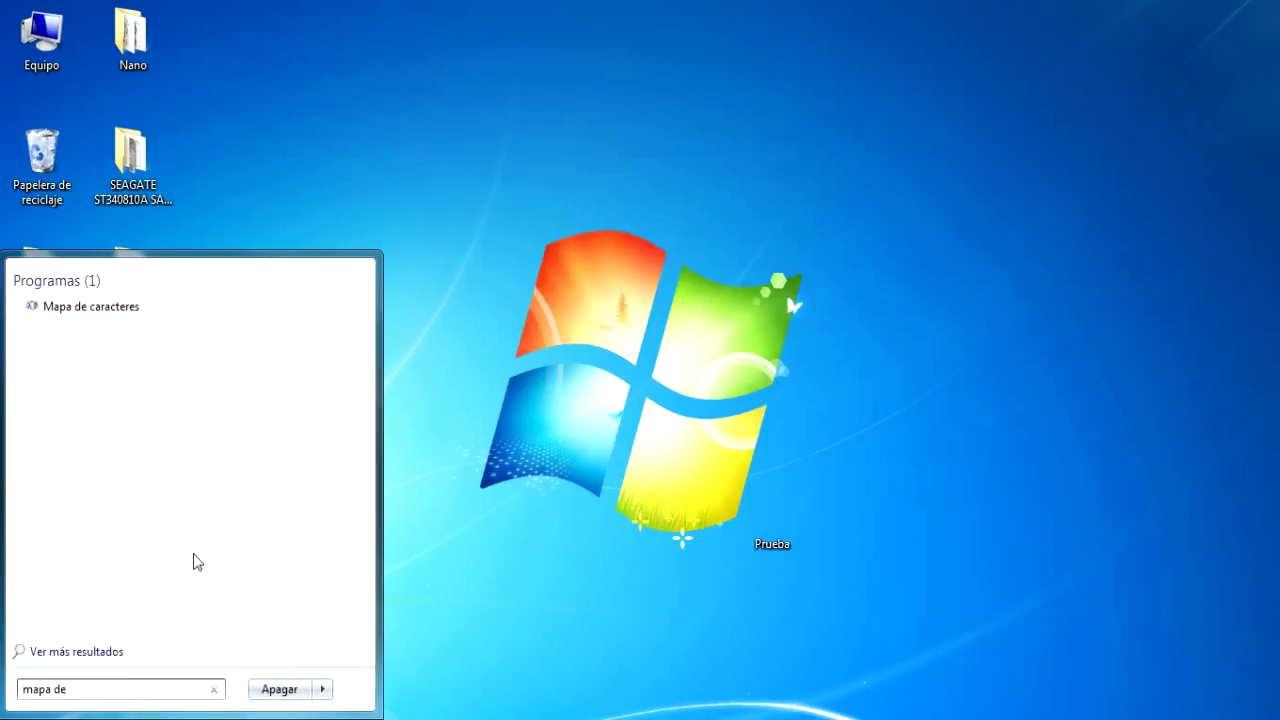
pyautogui.click(116, 312)
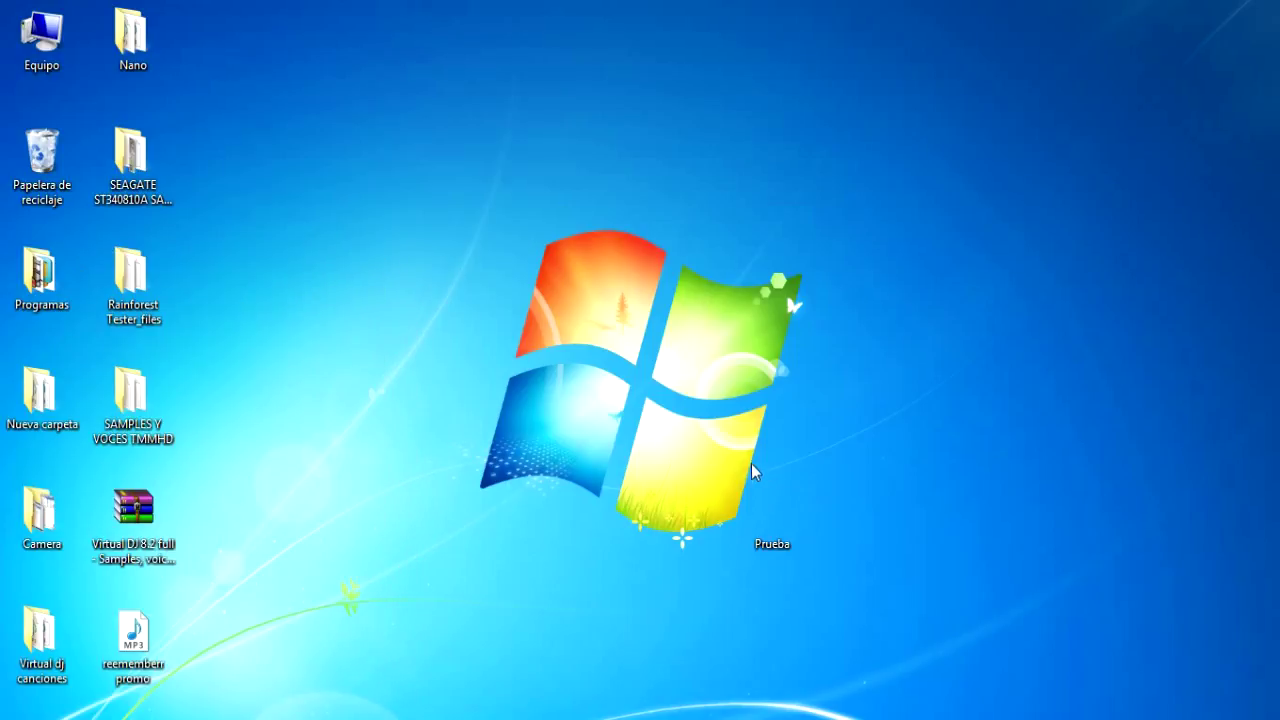
pyautogui.click(243, 420)
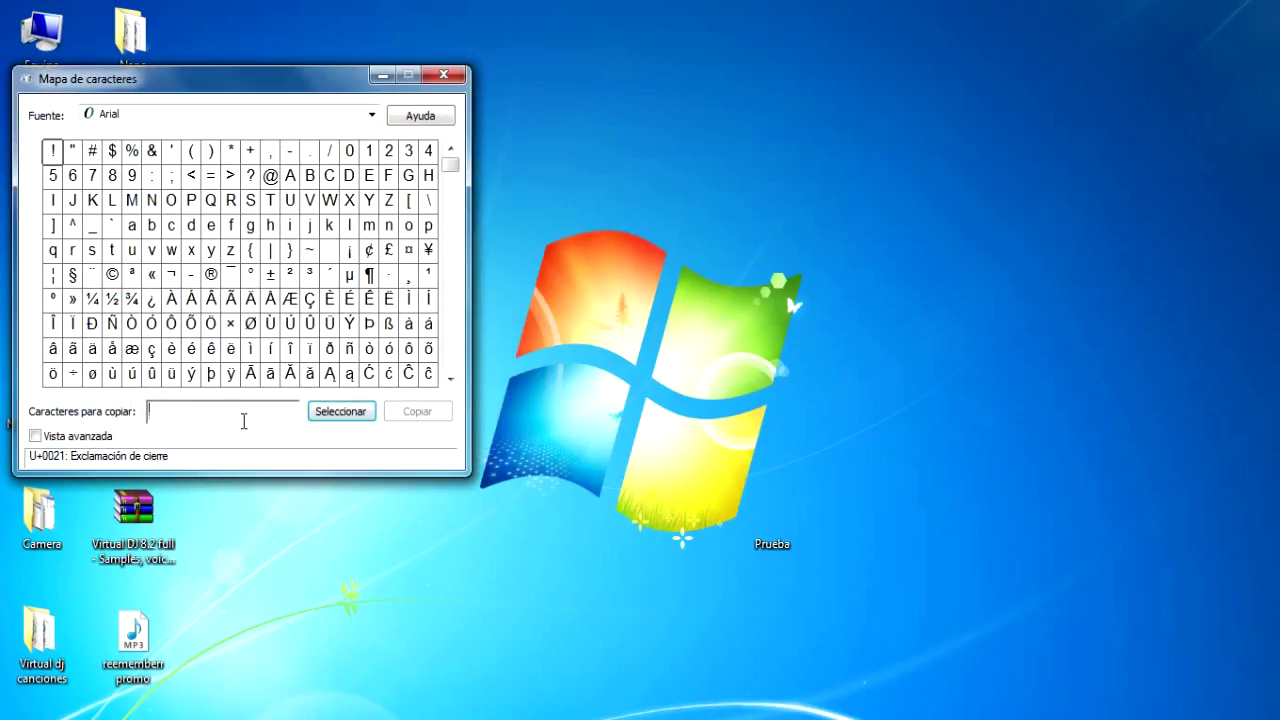
pyautogui.moveTo(452, 163); pyautogui.dragTo(451, 330)
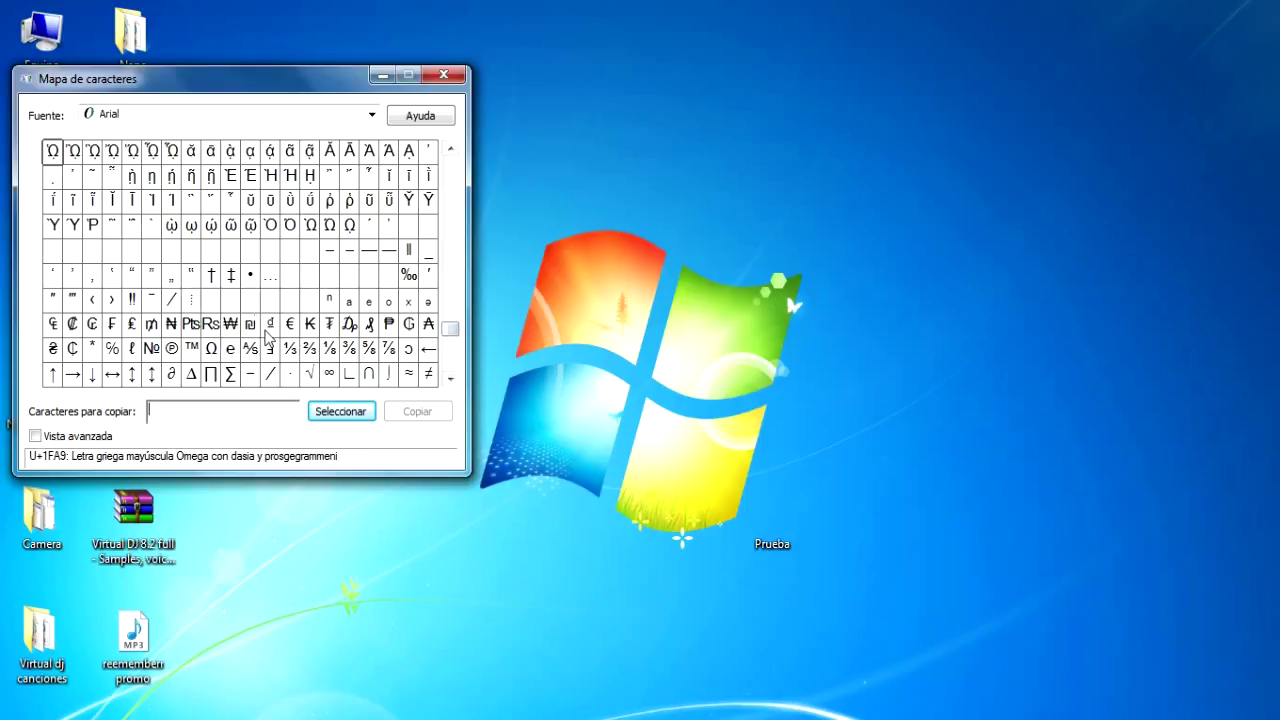
pyautogui.click(250, 257)
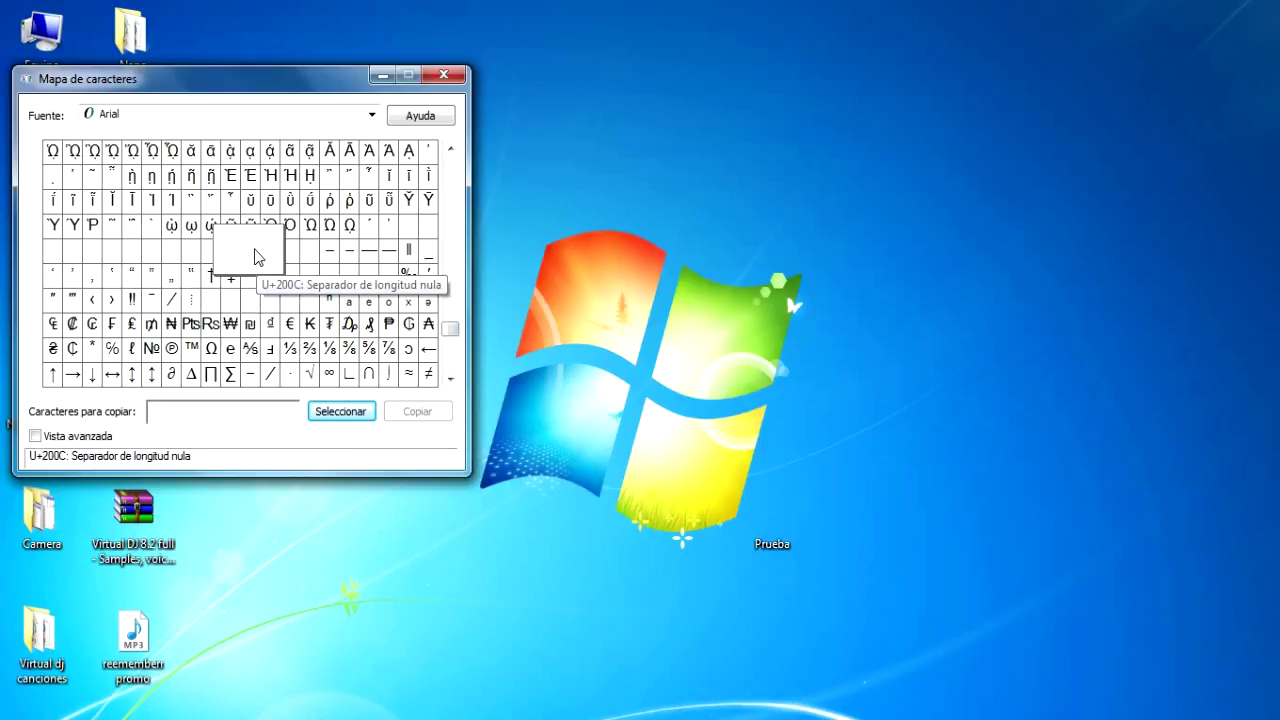
pyautogui.click(343, 413)
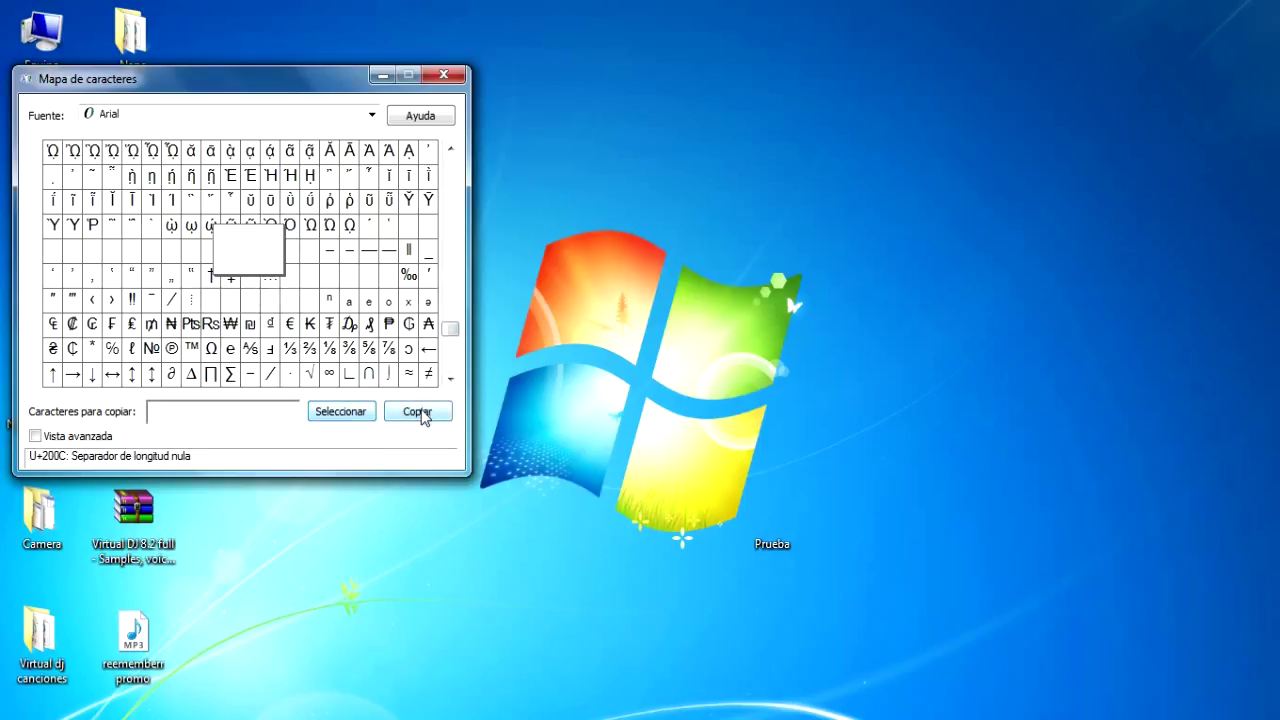
pyautogui.click(420, 412)
# Rename the Prueba folder with the copied invisible character and close Mapa de caracteres.
pyautogui.click(777, 548)
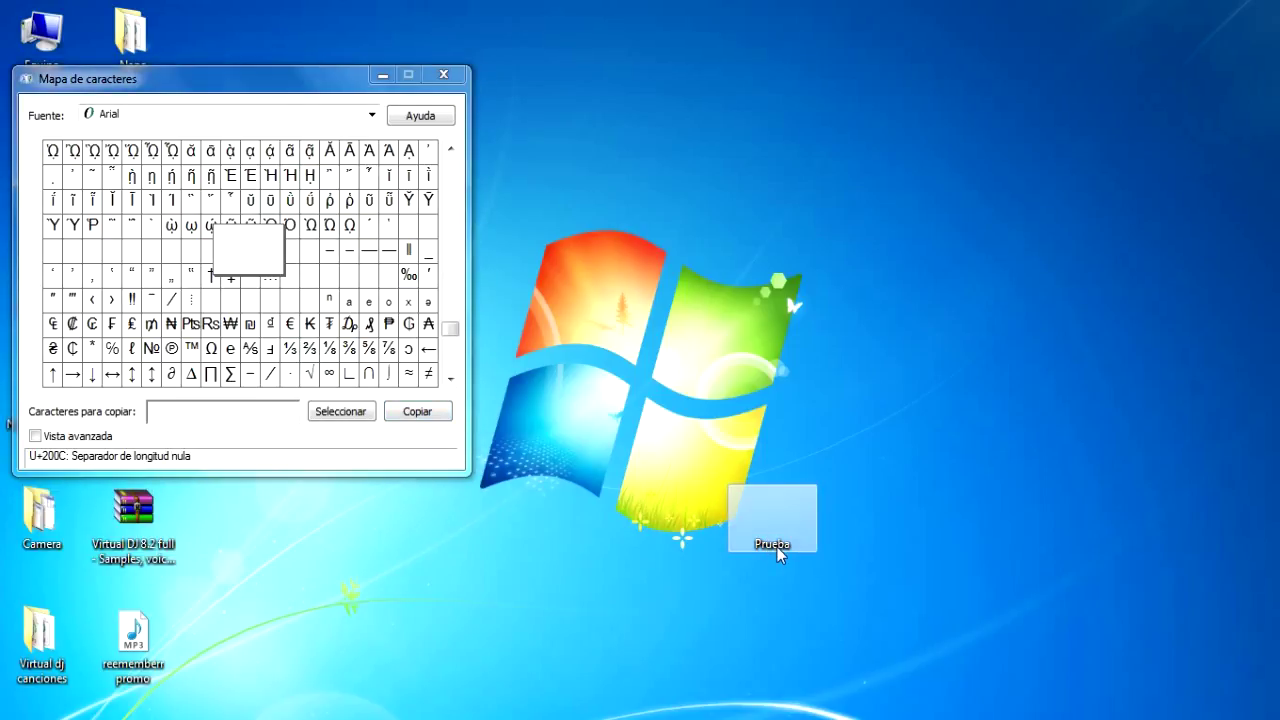
pyautogui.click(777, 547)
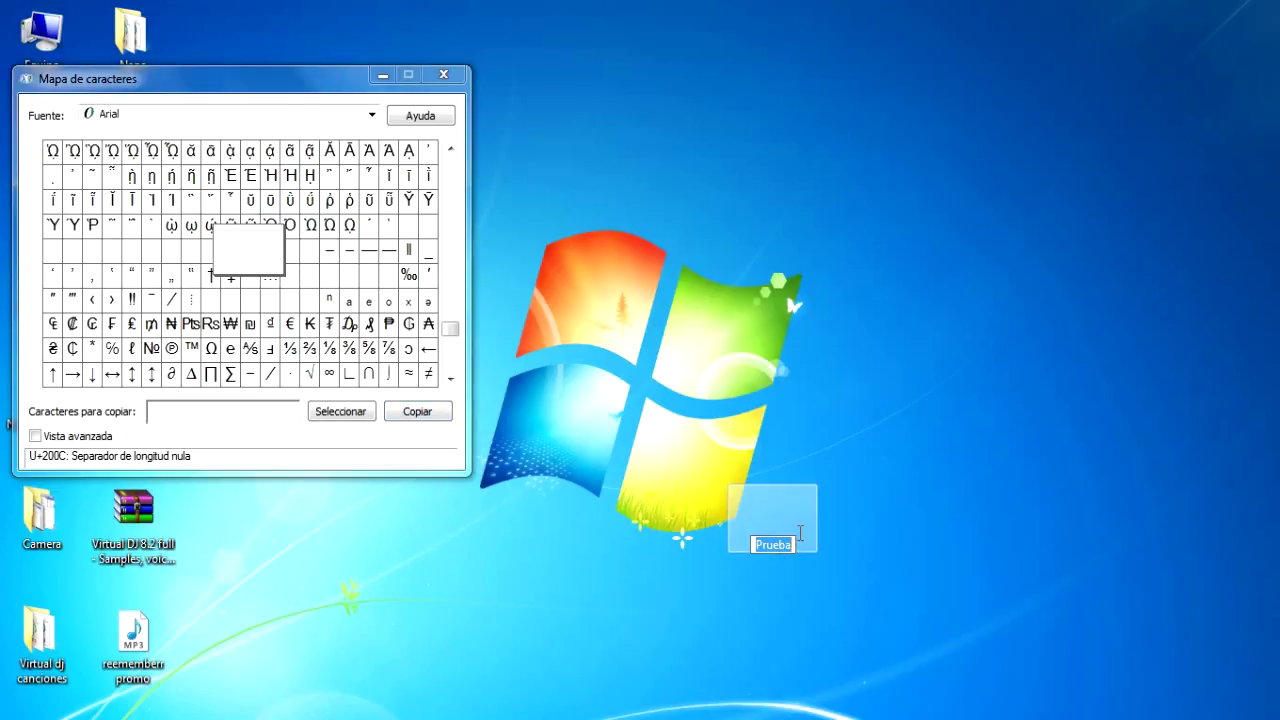
pyautogui.write('\u200c')
pyautogui.press('Return')
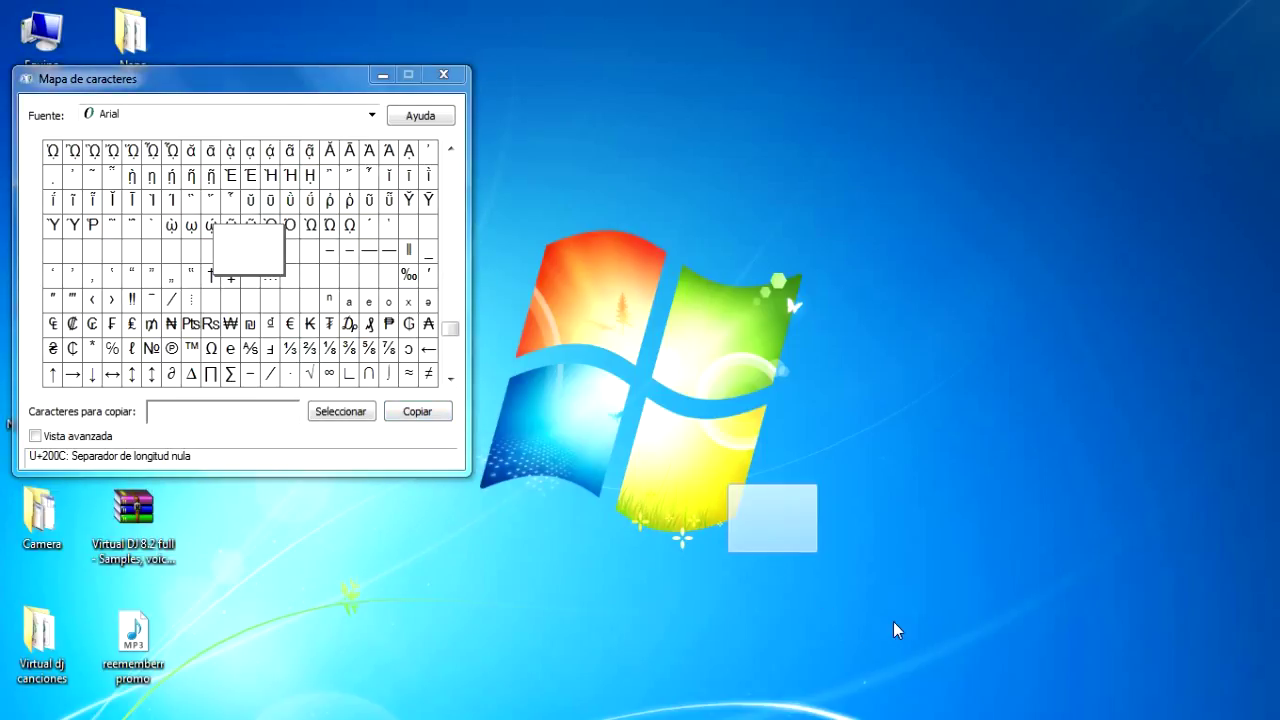
pyautogui.click(443, 74)
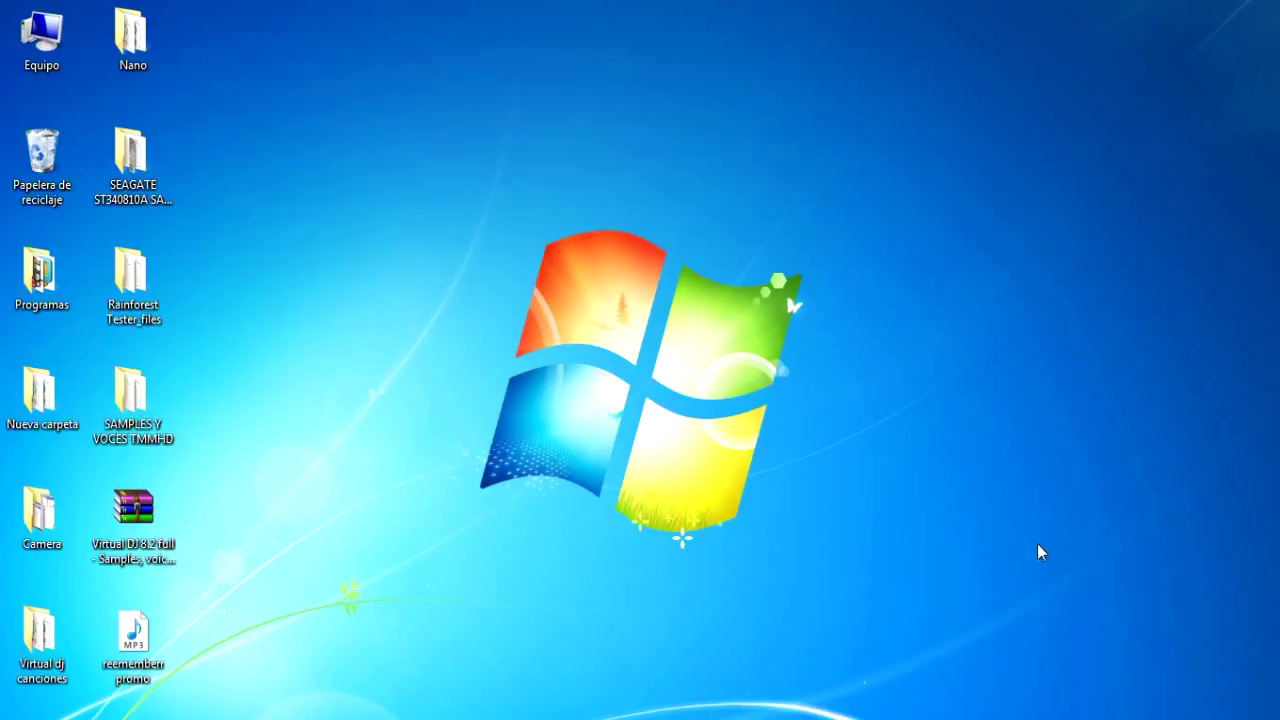
# Open the invisible folder to check its contents and close it, and briefly view the Equipo window.
pyautogui.doubleClick(787, 517)
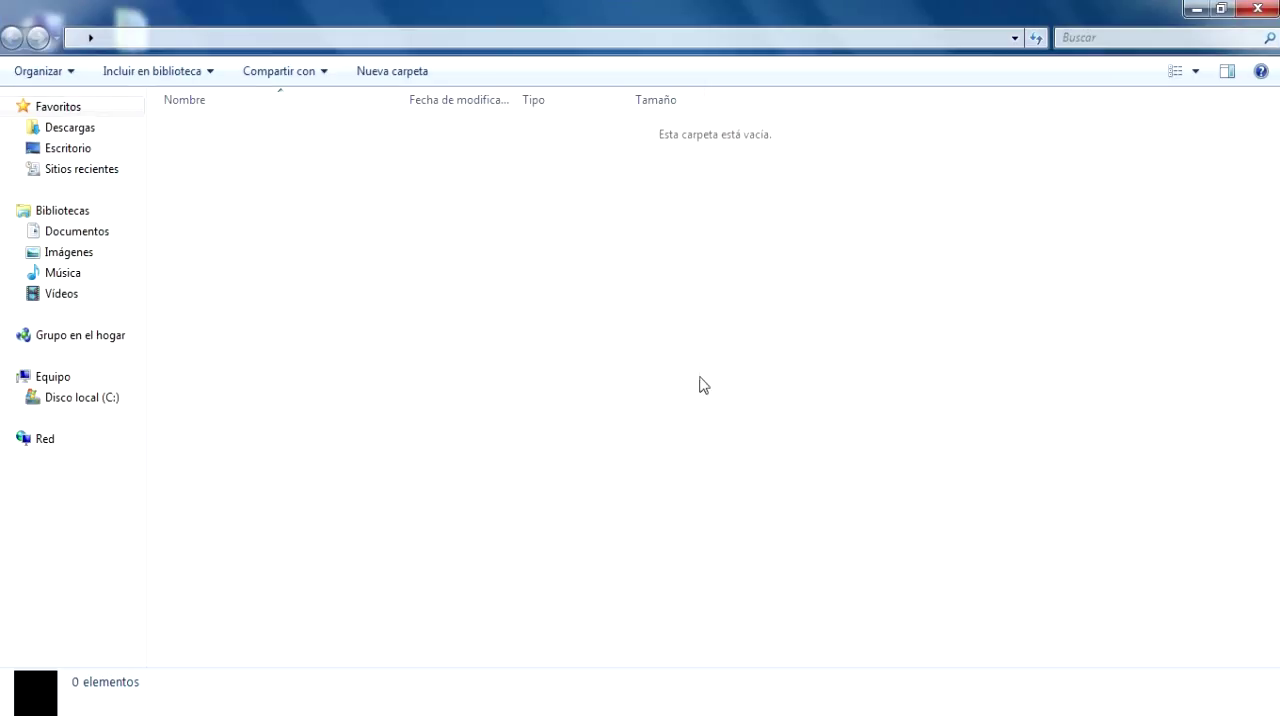
pyautogui.hotkey('alt', 'F4')
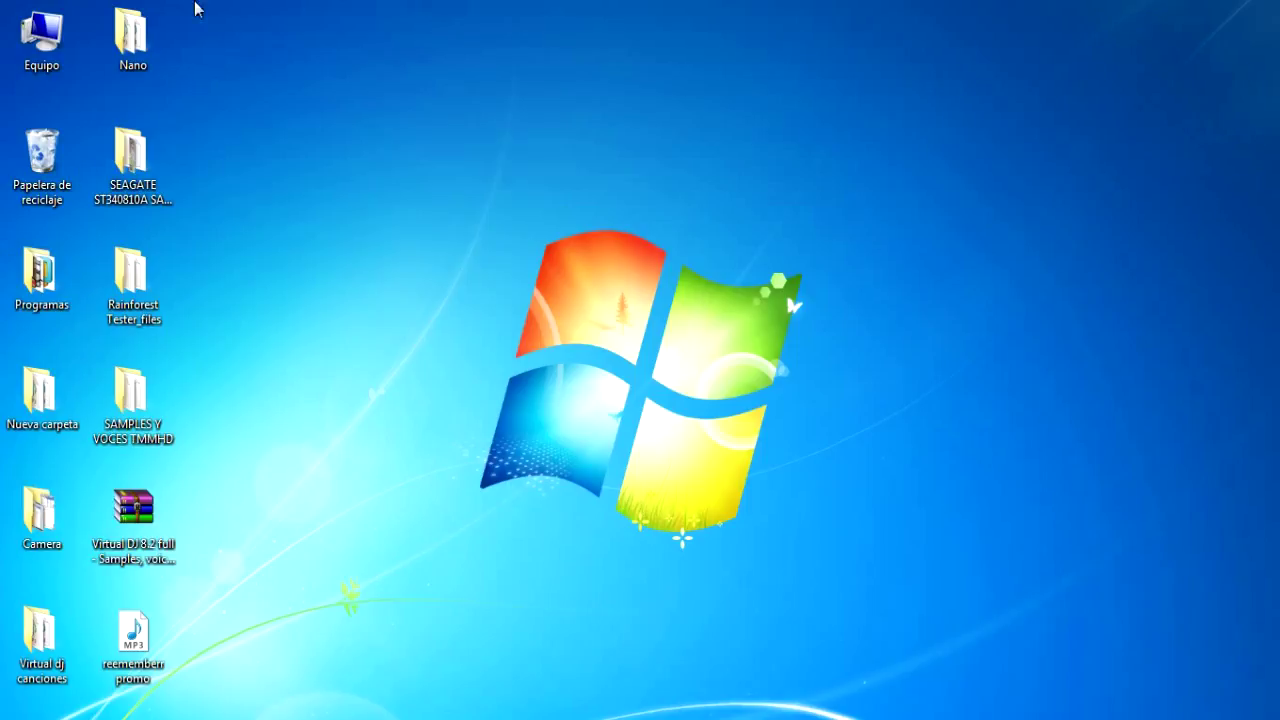
pyautogui.doubleClick(60, 18)
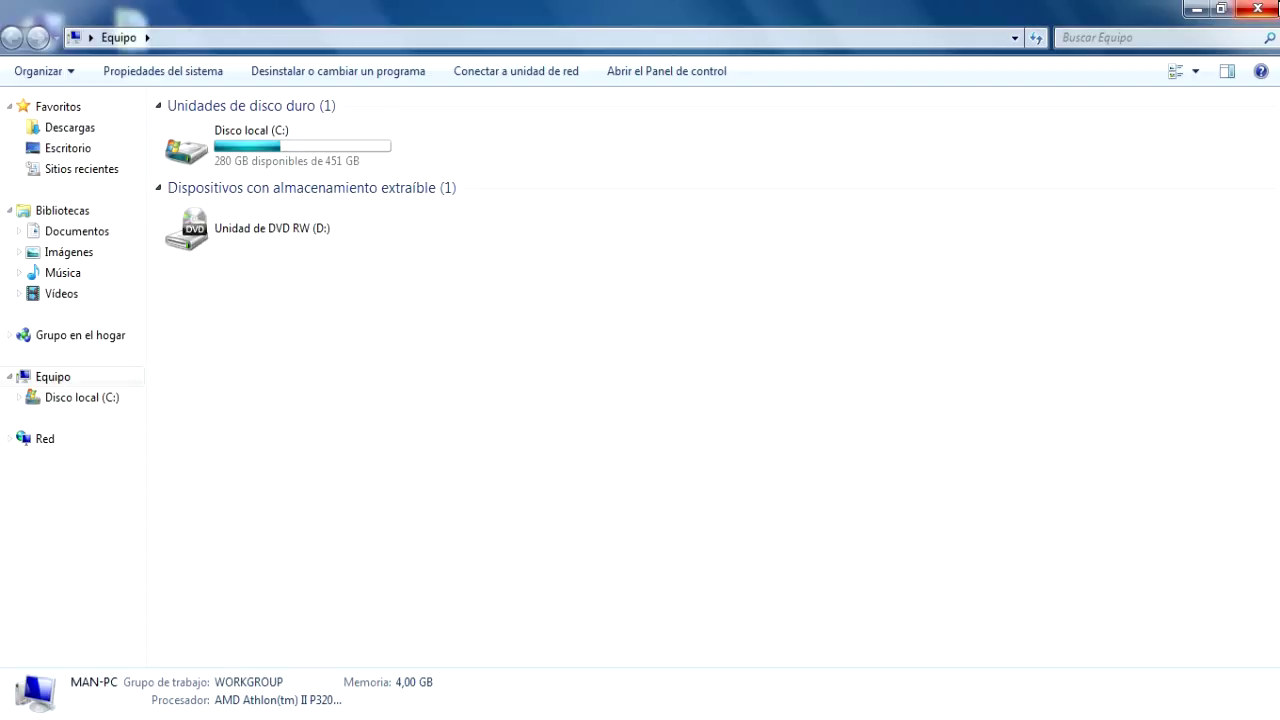
pyautogui.click(1257, 8)
# Locate the invisible folder on the desktop with a selection box and open it.
pyautogui.moveTo(1272, 122); pyautogui.dragTo(1200, 291)
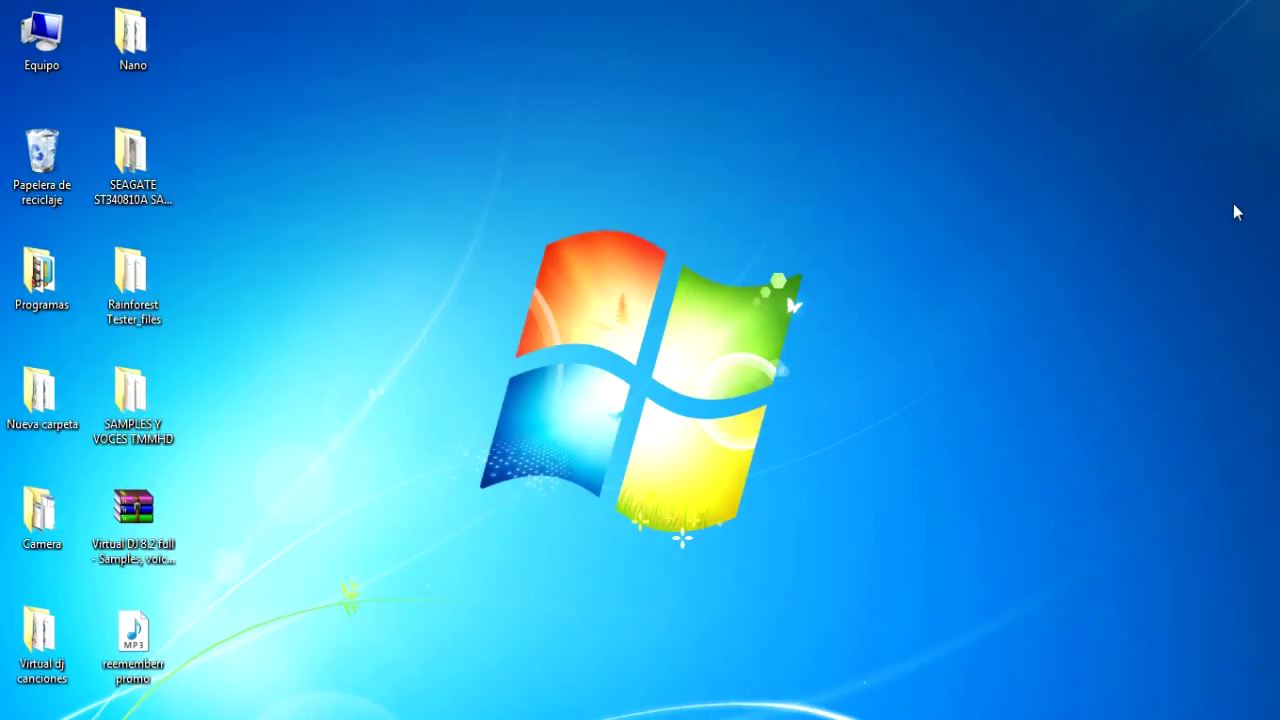
pyautogui.moveTo(1272, 124); pyautogui.dragTo(1208, 211)
pyautogui.moveTo(1274, 125); pyautogui.dragTo(1216, 160)
pyautogui.click(1217, 167)
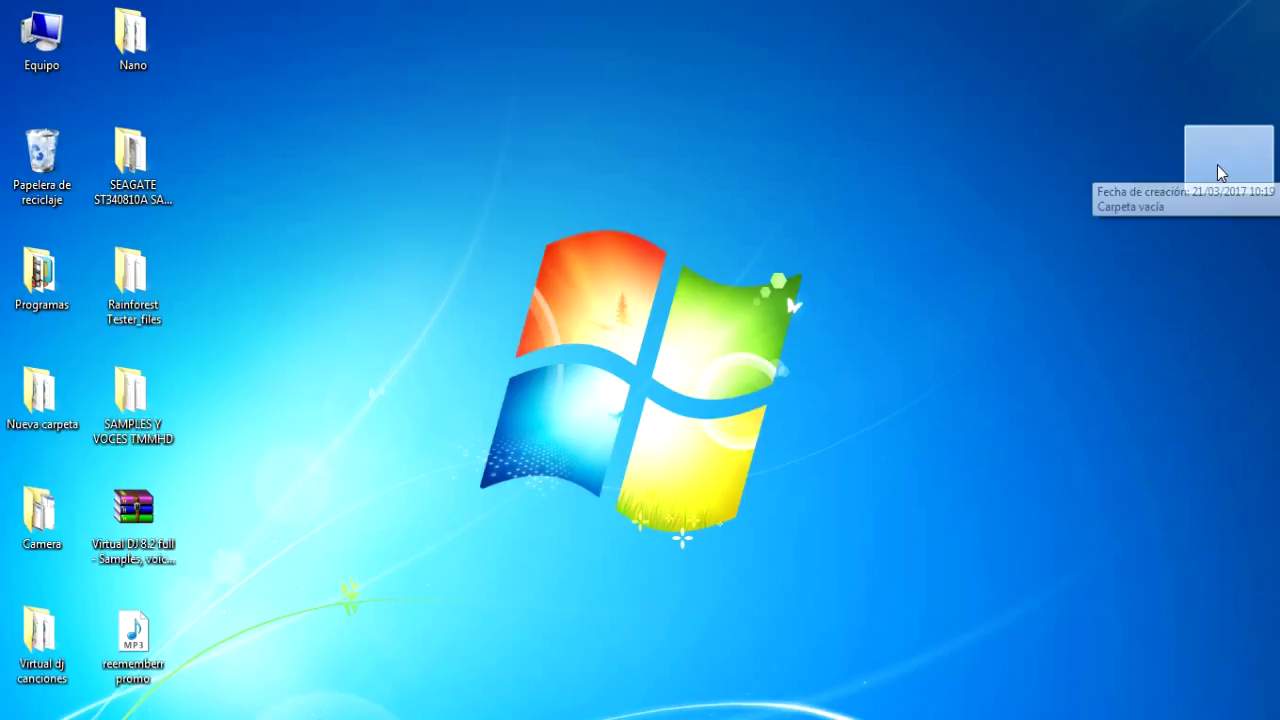
pyautogui.doubleClick(1229, 165)
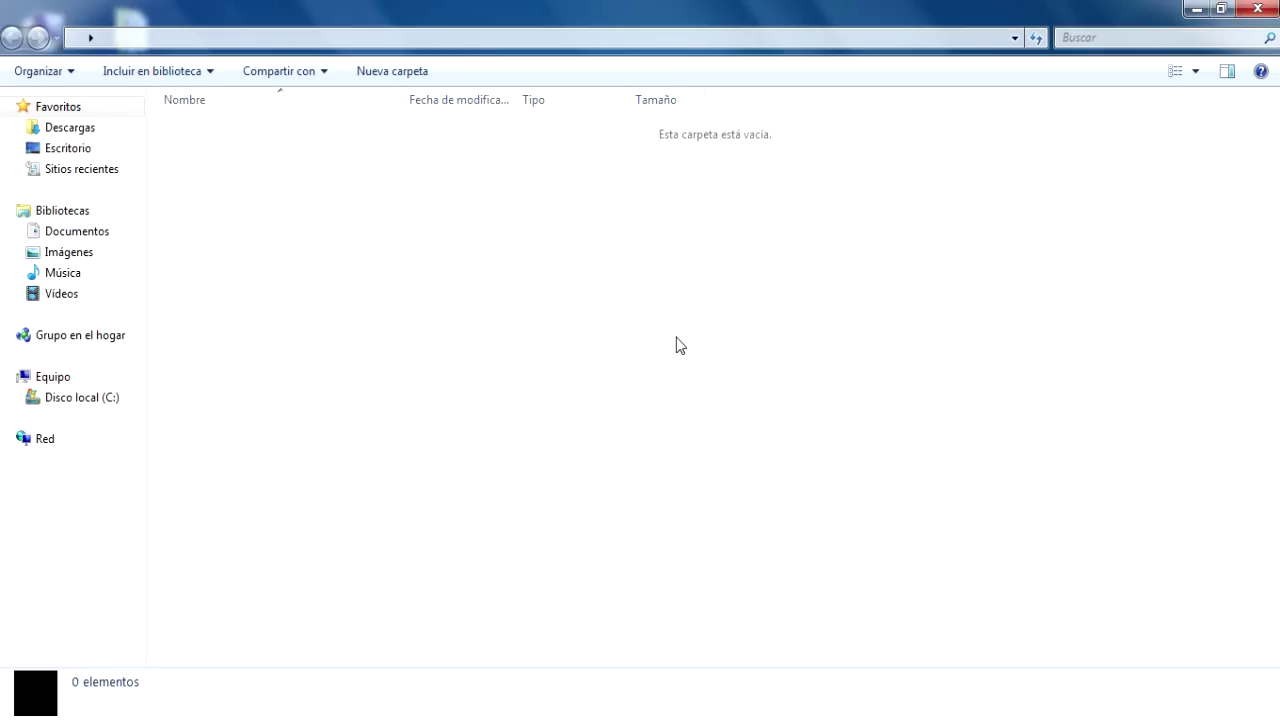
# Create a text document named Test inside the invisible folder.
pyautogui.rightClick(620, 329)
pyautogui.moveTo(689, 590)
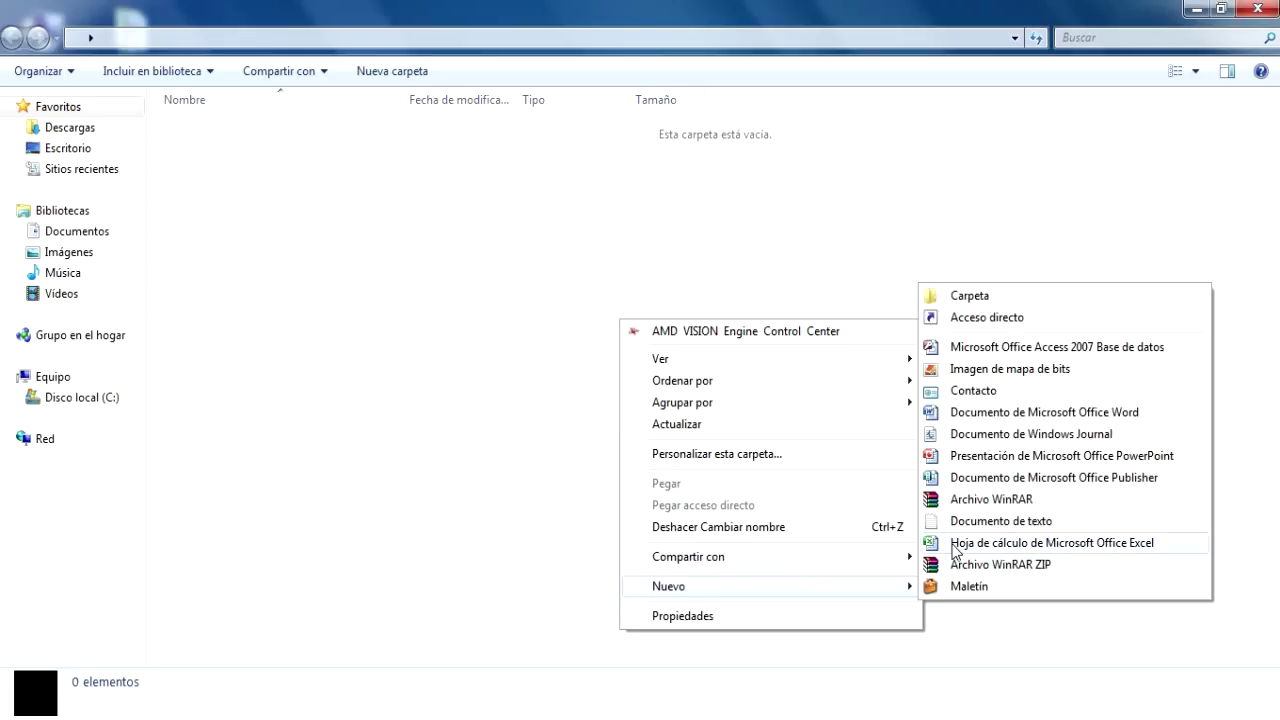
pyautogui.click(975, 521)
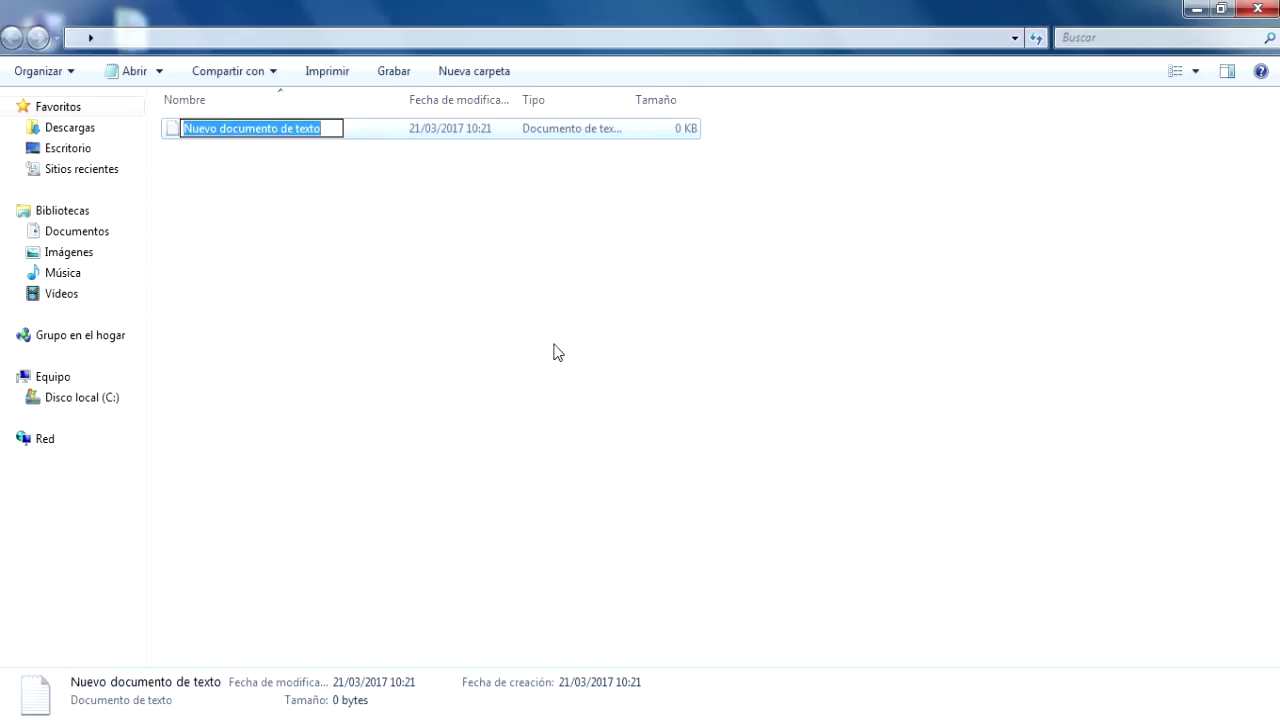
pyautogui.write('Test')
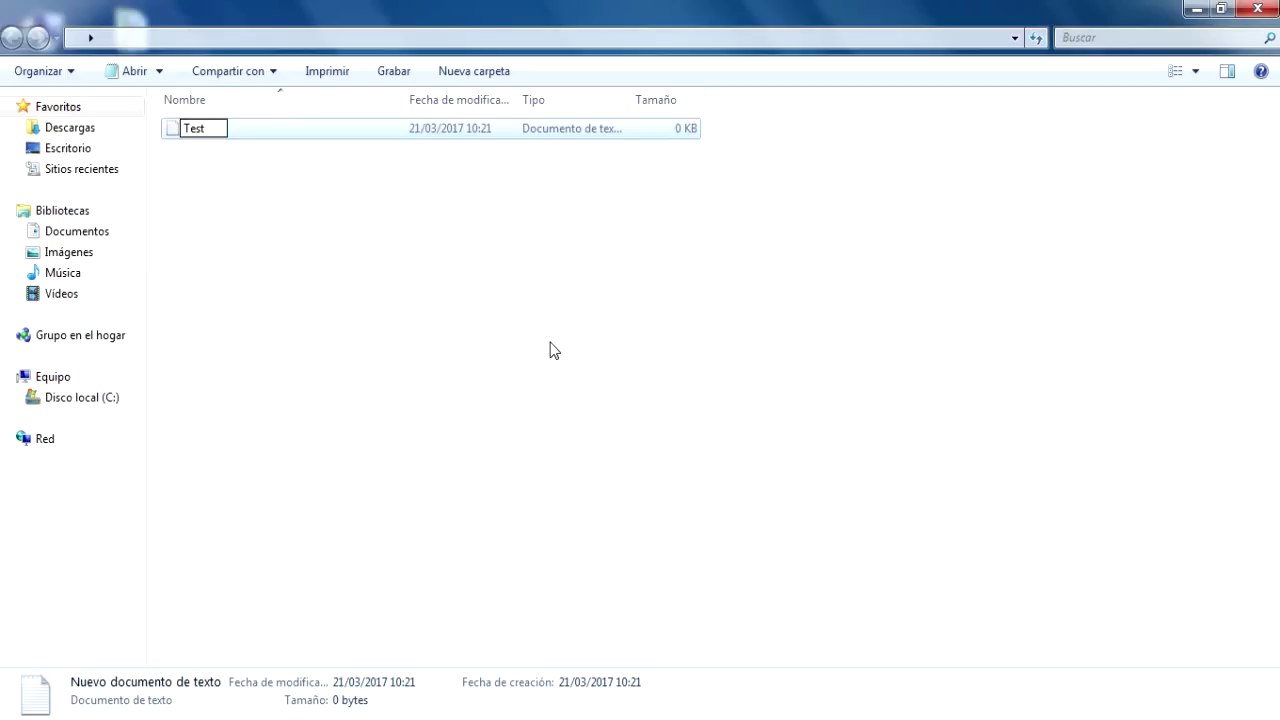
pyautogui.click(548, 348)
# Set the Oculto attribute on the Test text document in its properties and accept the change.
pyautogui.click(196, 134)
pyautogui.rightClick(195, 133)
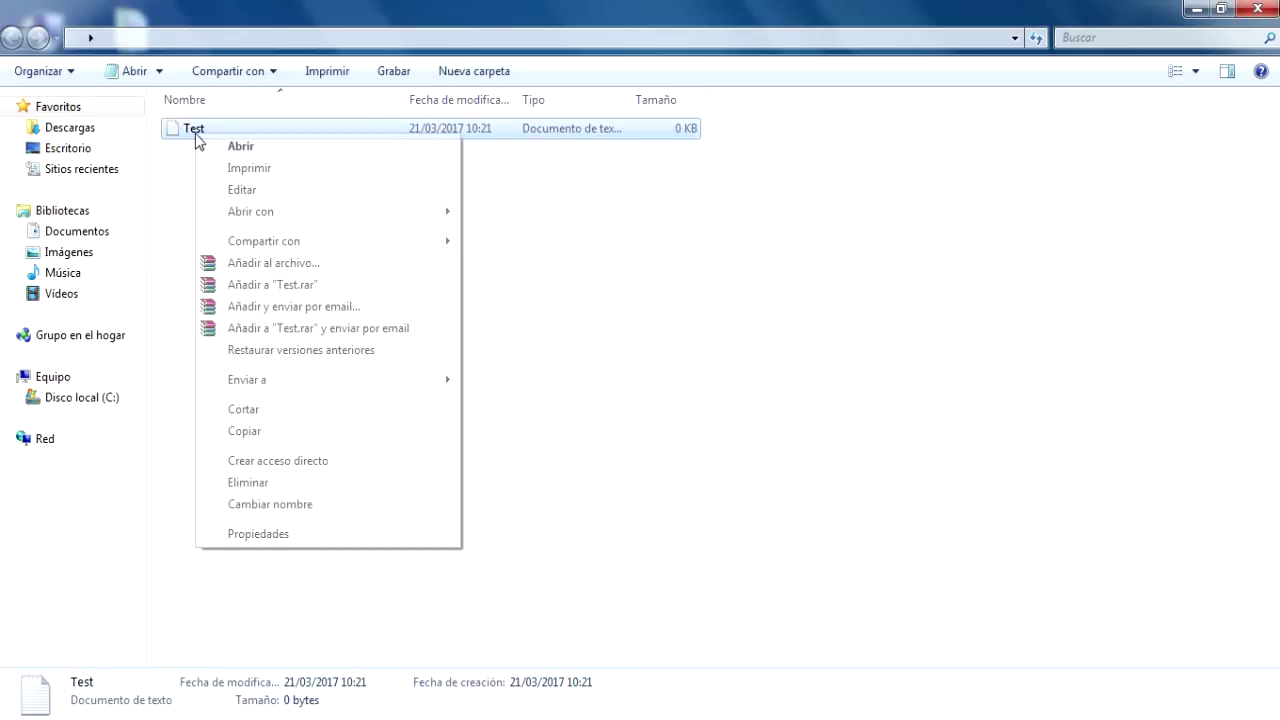
pyautogui.click(266, 534)
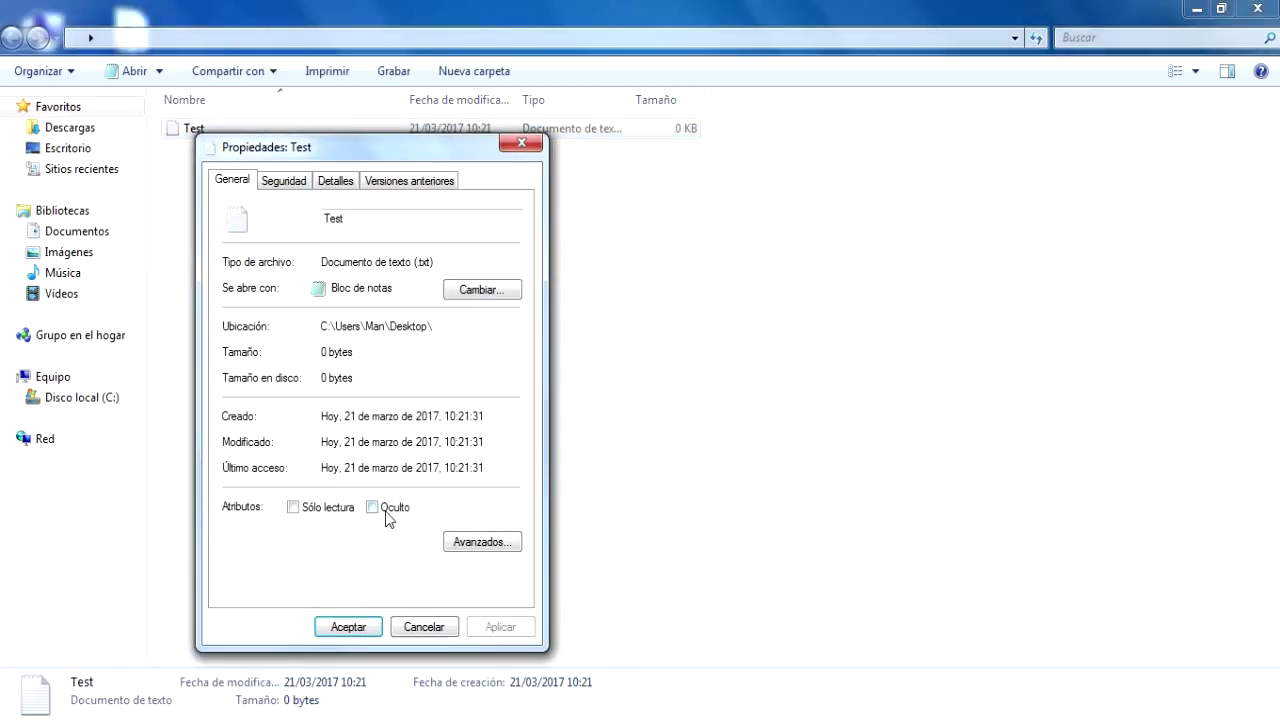
pyautogui.click(372, 507)
pyautogui.click(500, 627)
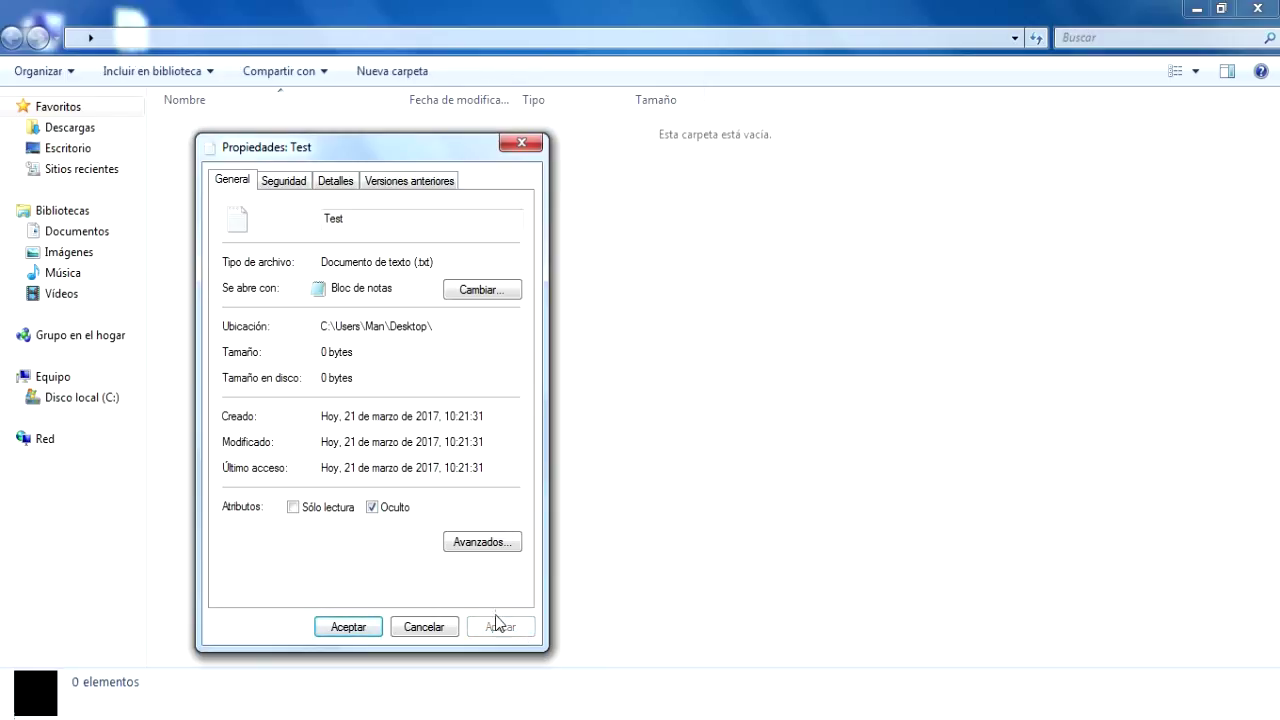
pyautogui.click(322, 630)
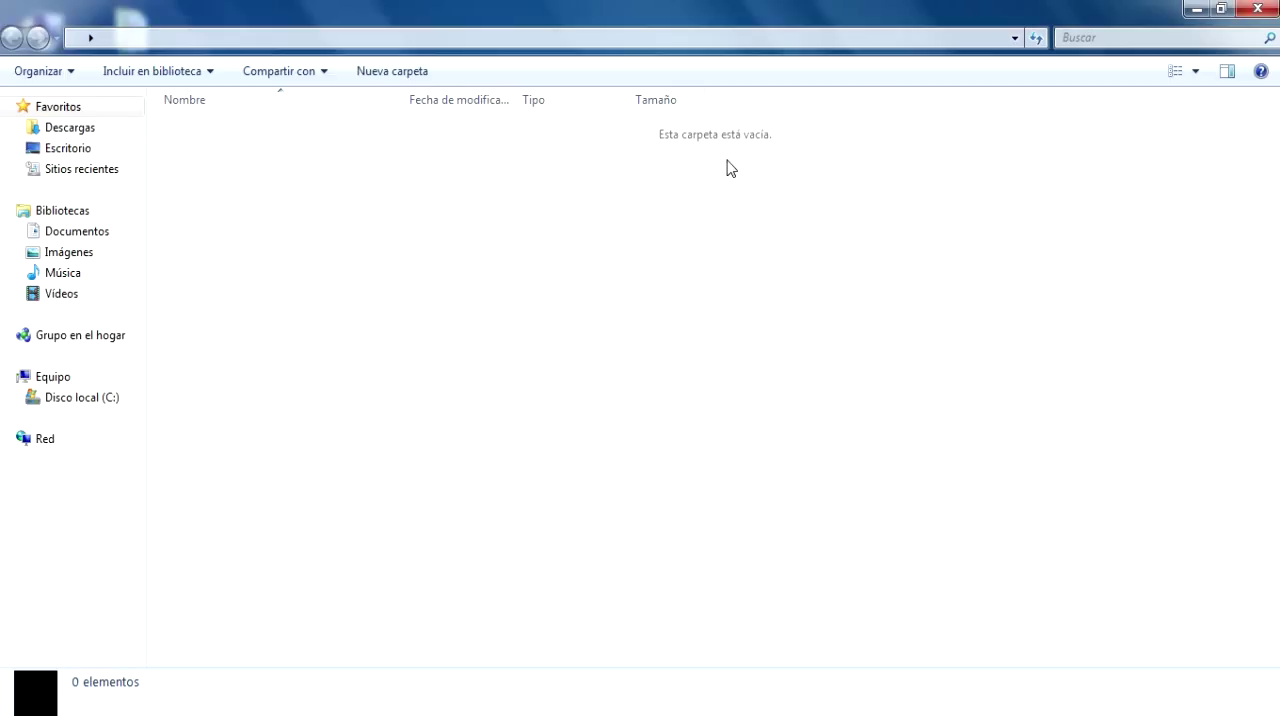
pyautogui.click(36, 74)
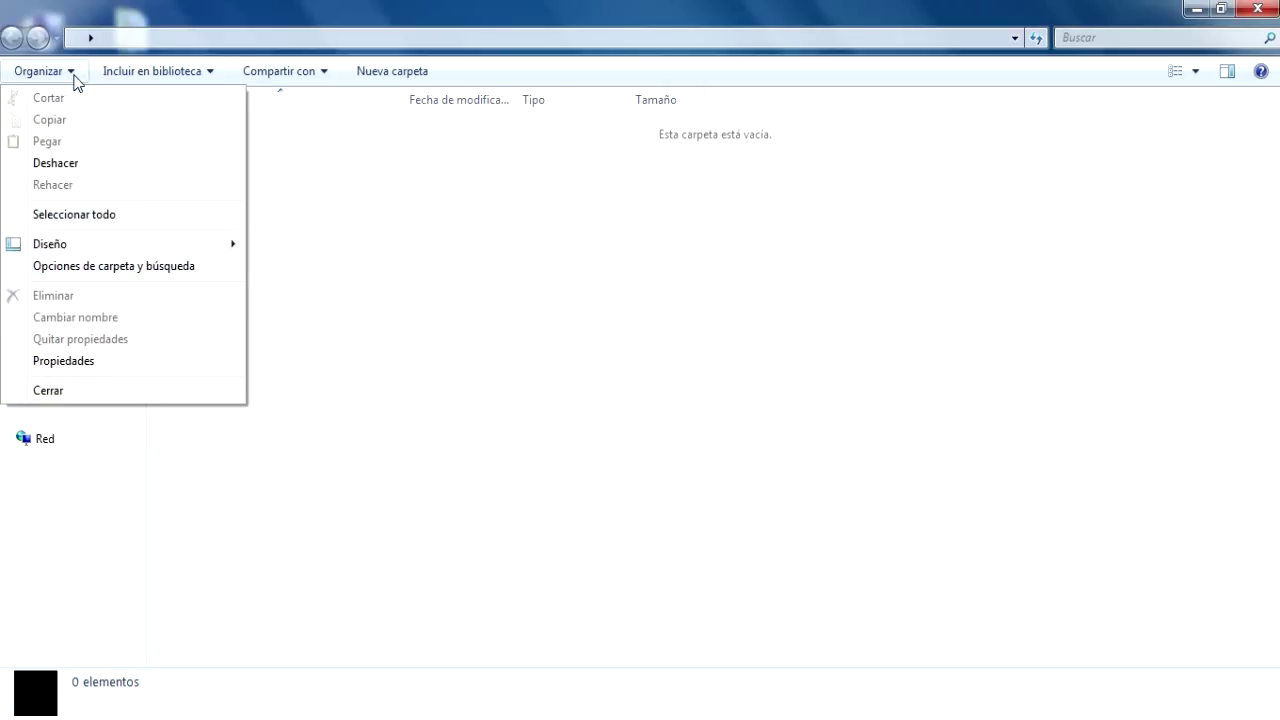
pyautogui.click(600, 370)
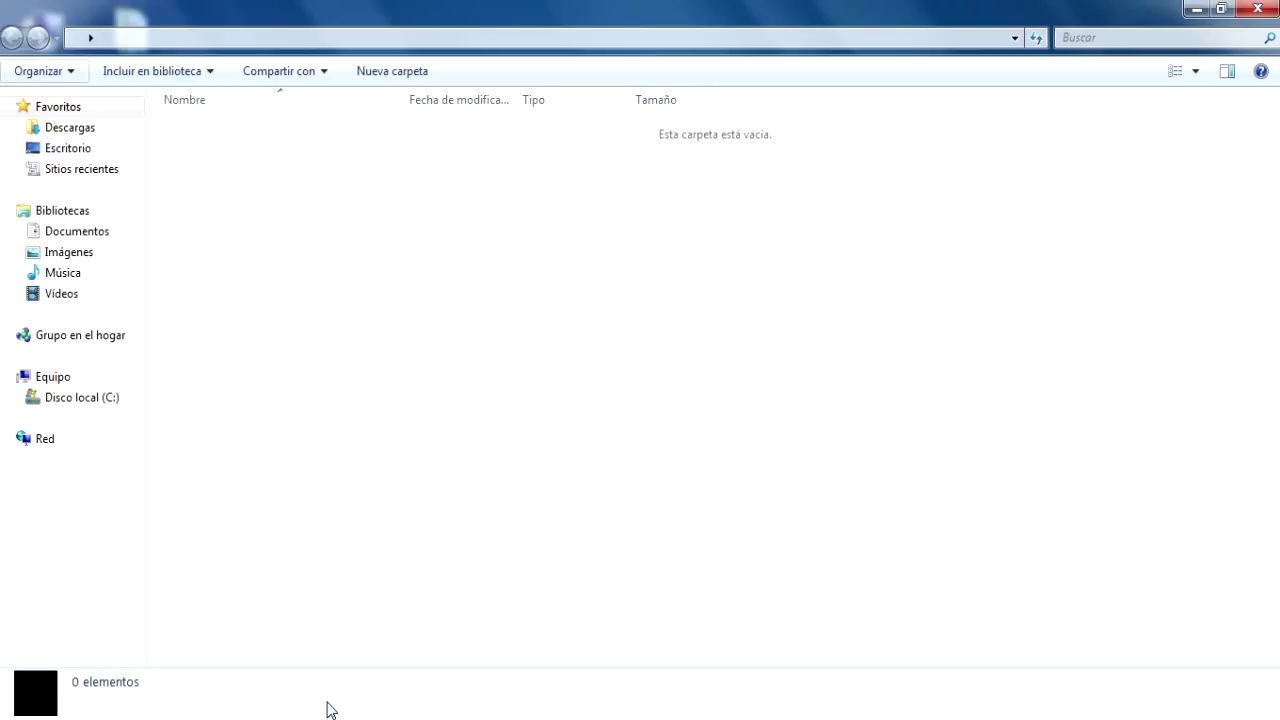
pyautogui.click(1257, 8)
pyautogui.doubleClick(44, 45)
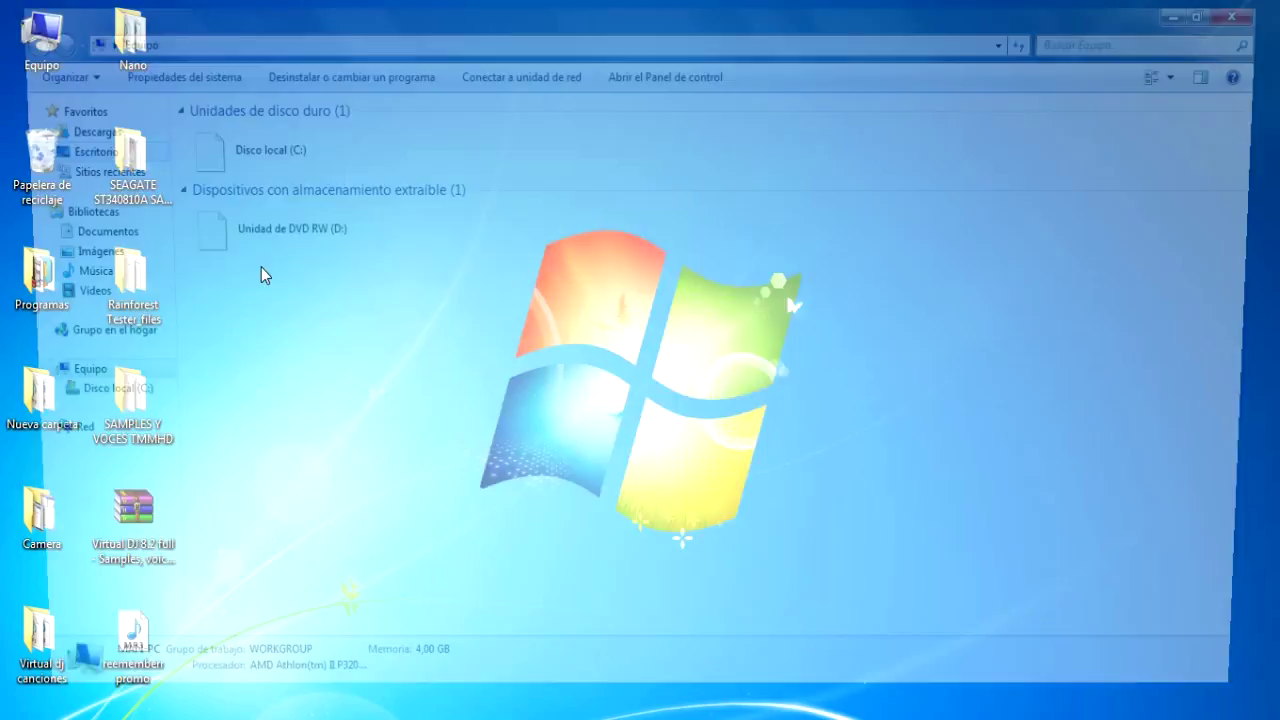
pyautogui.press('alt')
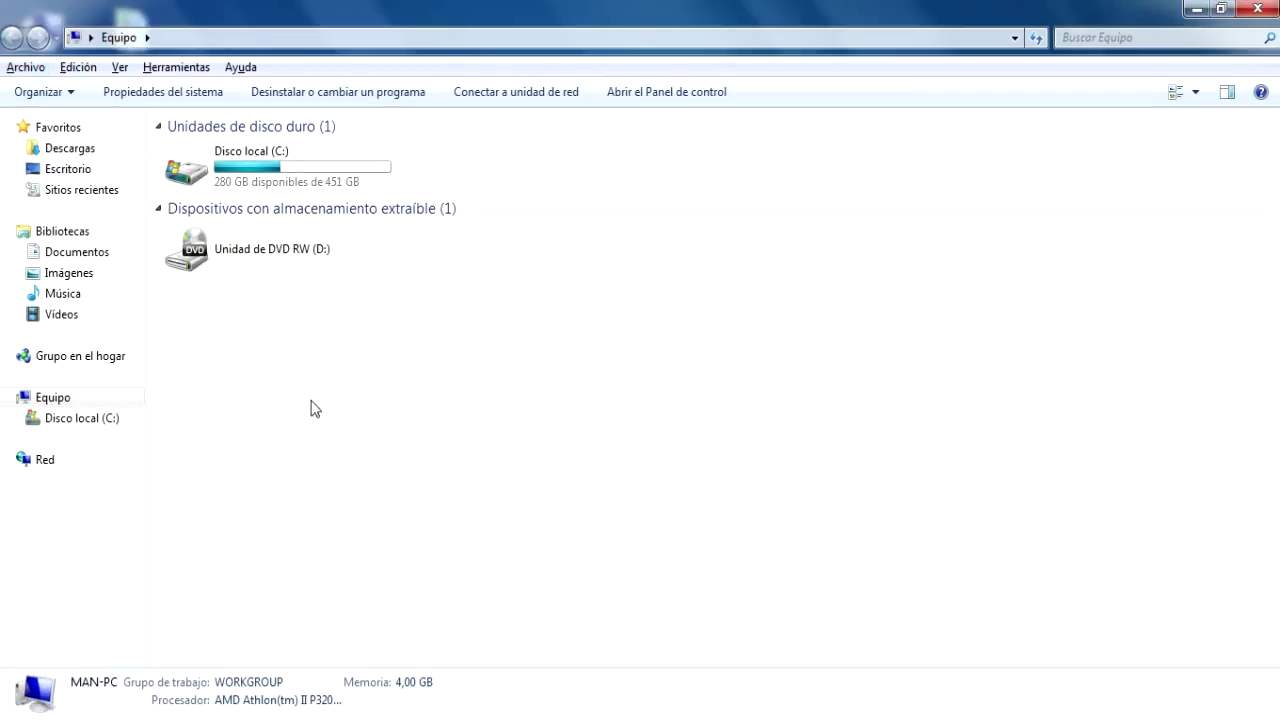
pyautogui.click(27, 67)
pyautogui.click(420, 400)
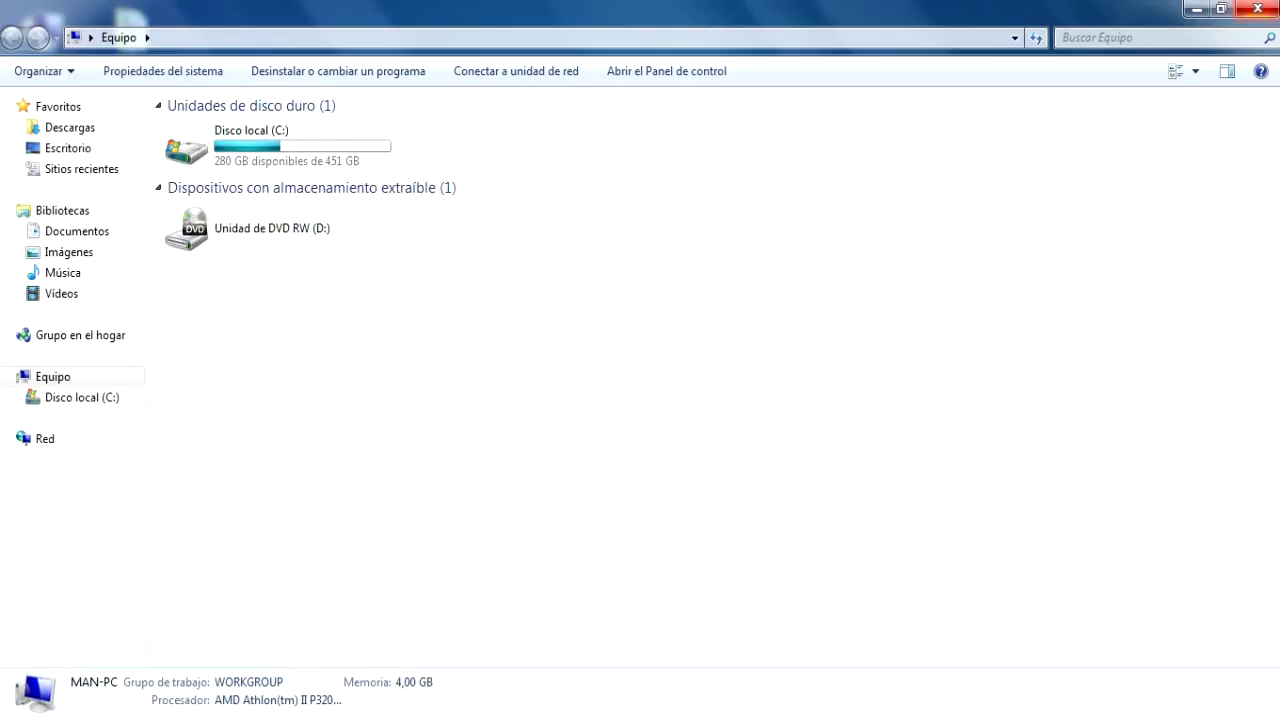
pyautogui.hotkey('alt', 'F4')
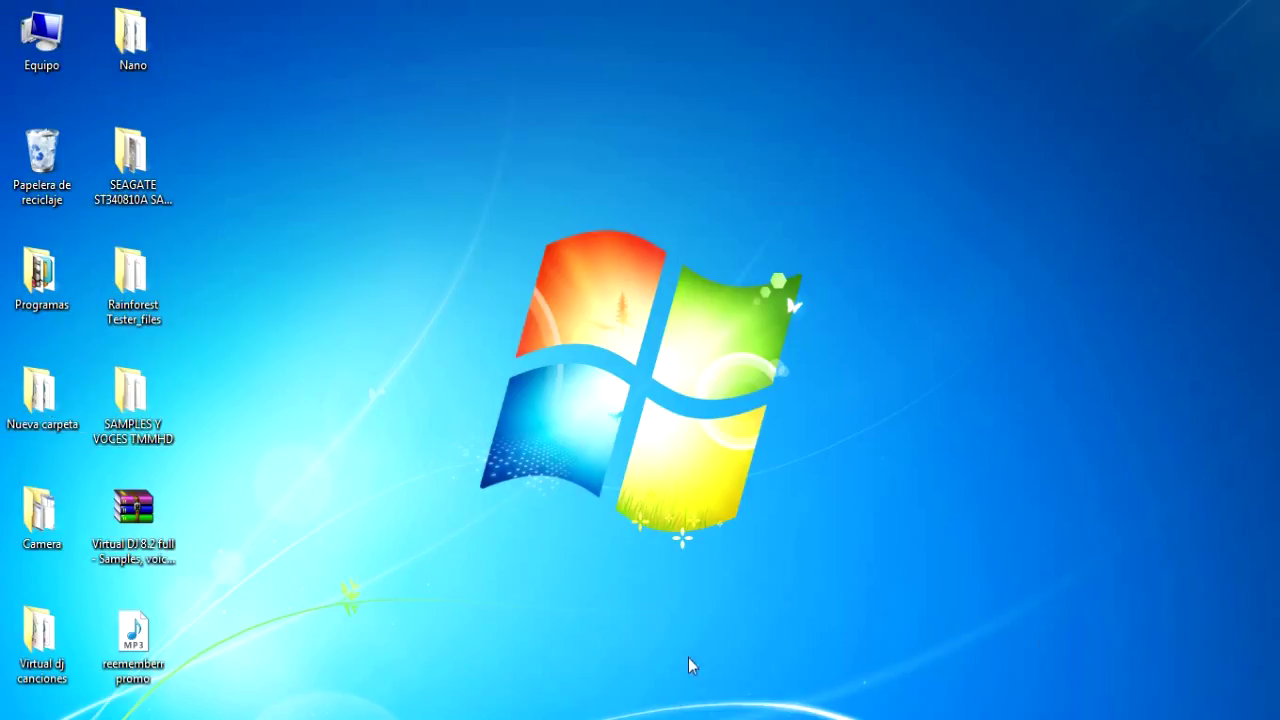
# Reopen the invisible folder and apply the folder view option Mostrar archivos, carpetas y unidades ocultos.
pyautogui.doubleClick(1215, 155)
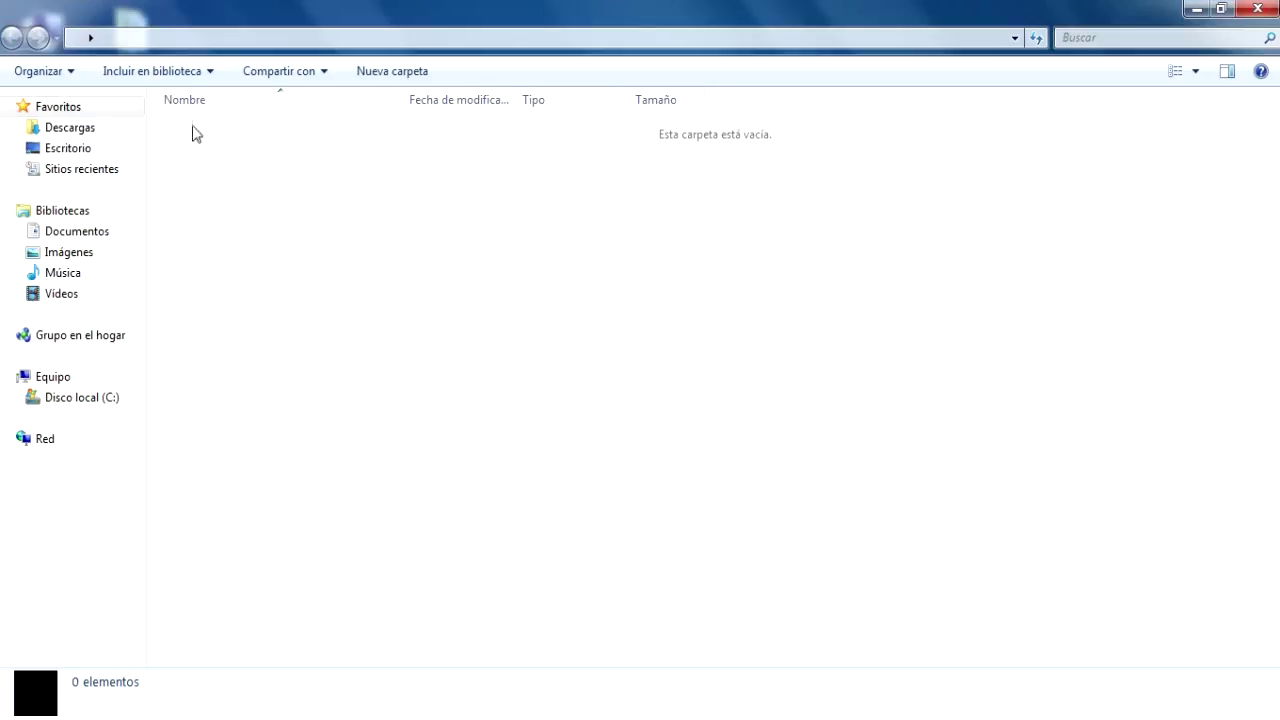
pyautogui.click(65, 72)
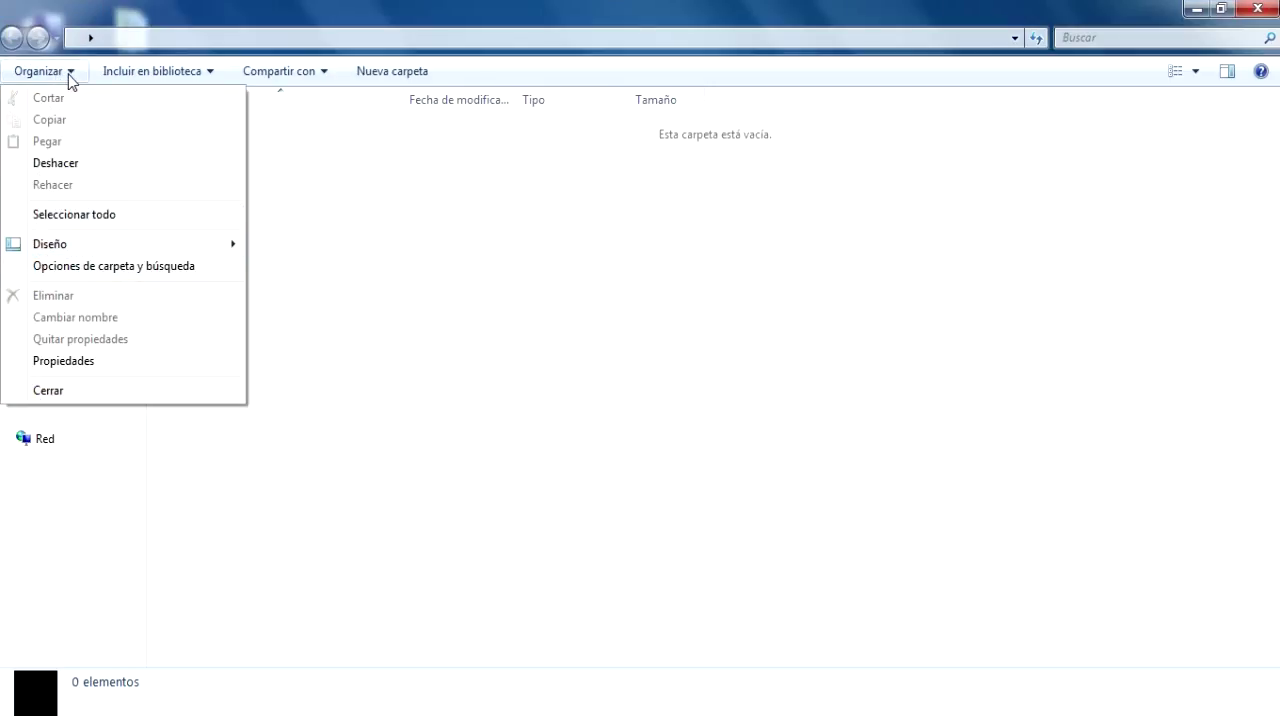
pyautogui.click(137, 274)
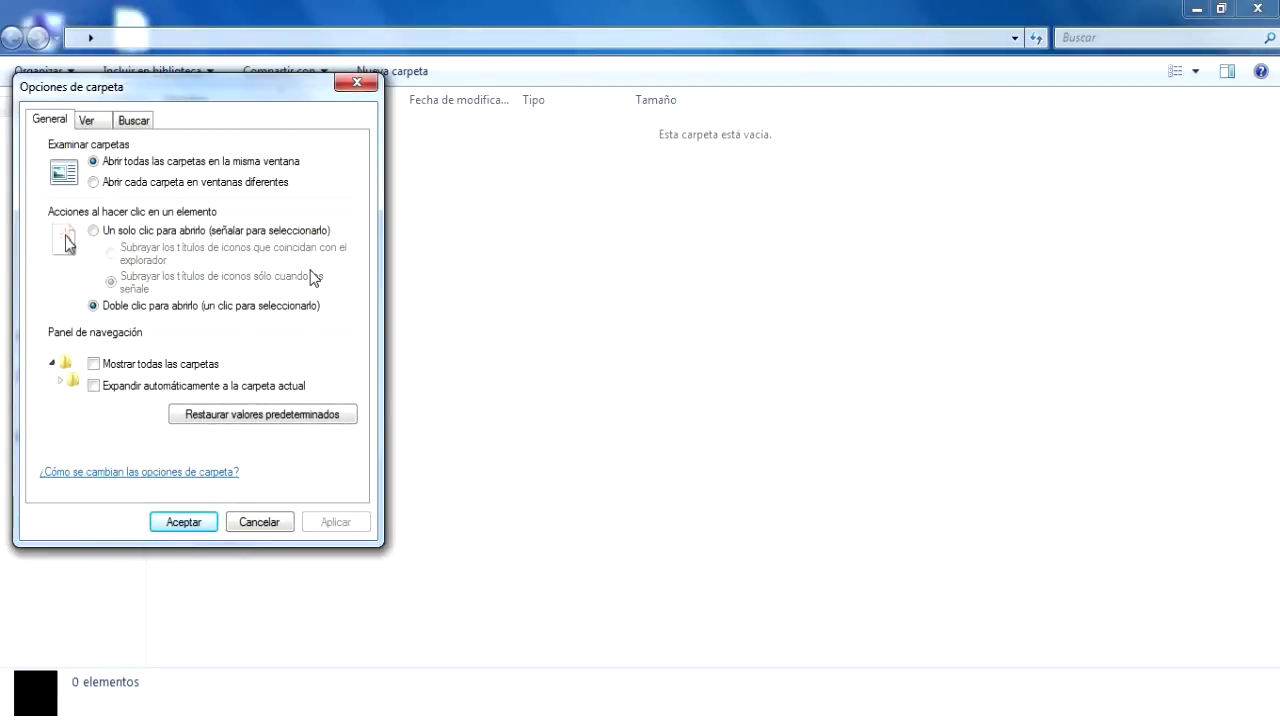
pyautogui.click(89, 120)
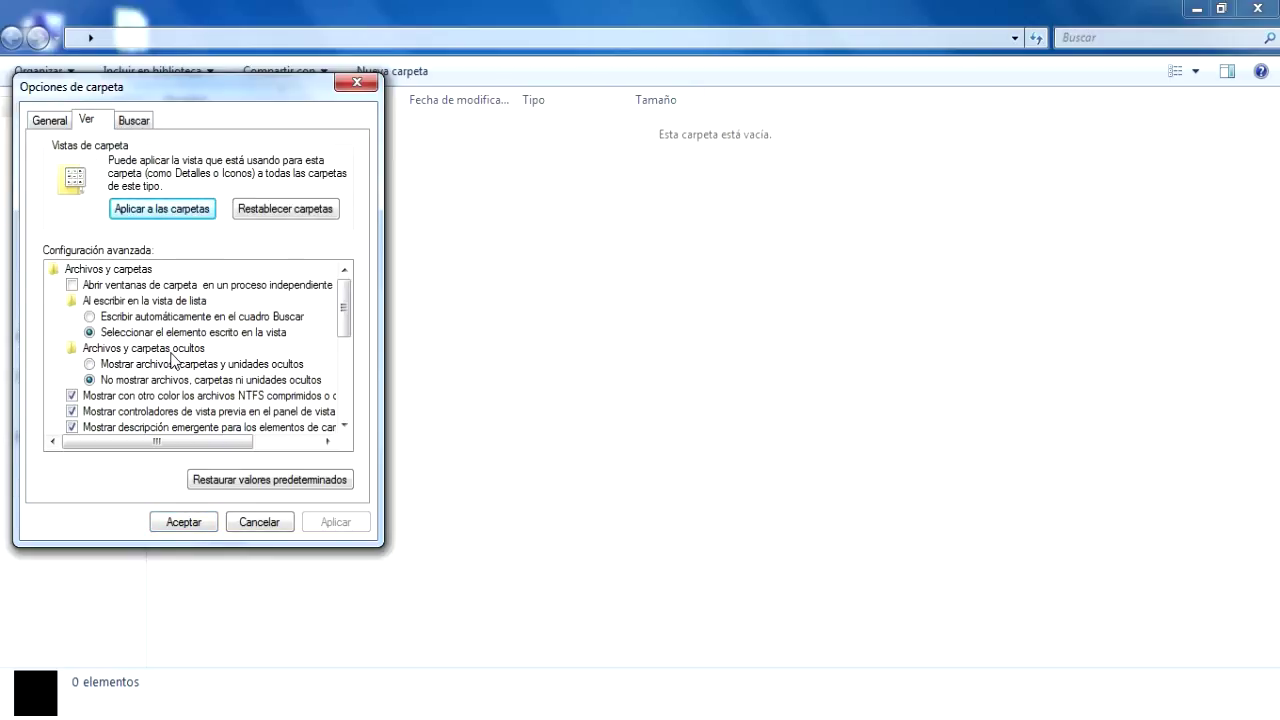
pyautogui.click(113, 368)
pyautogui.moveTo(242, 105); pyautogui.dragTo(809, 169)
pyautogui.click(903, 585)
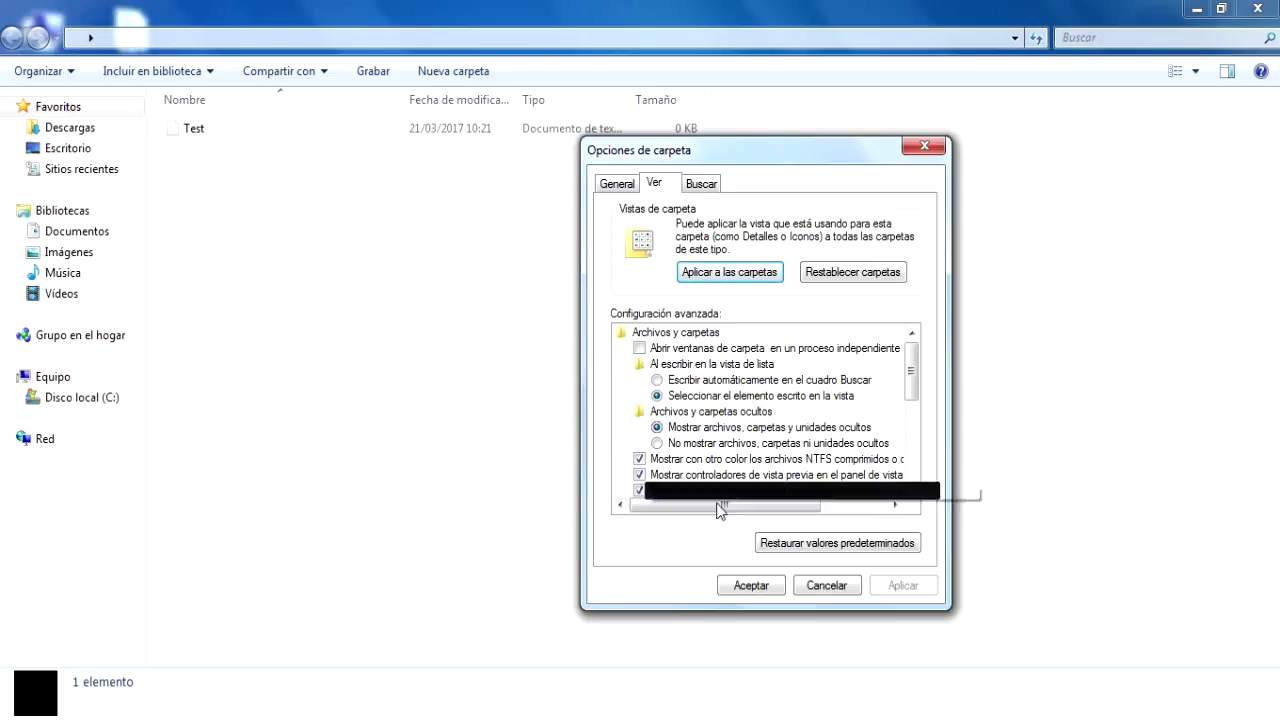
# Set the folder view option back to No mostrar archivos, carpetas ni unidades ocultos, and close the folder window.
pyautogui.click(706, 441)
pyautogui.click(900, 586)
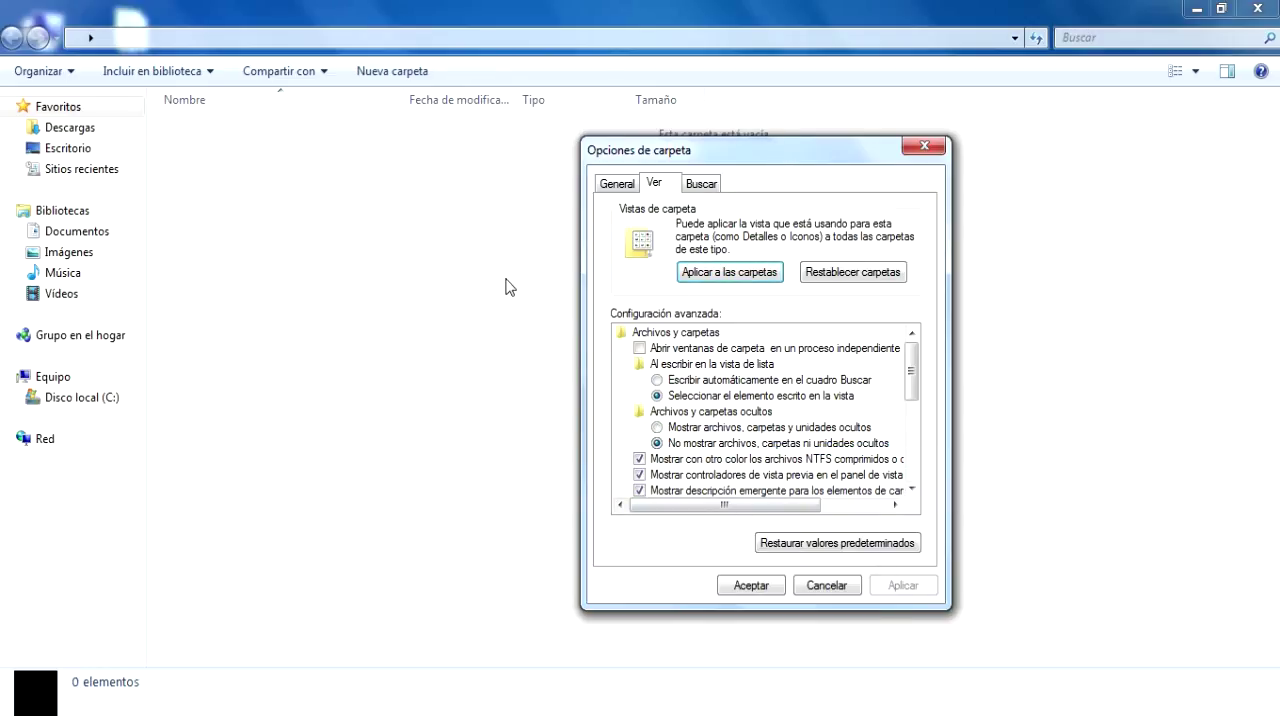
pyautogui.click(758, 590)
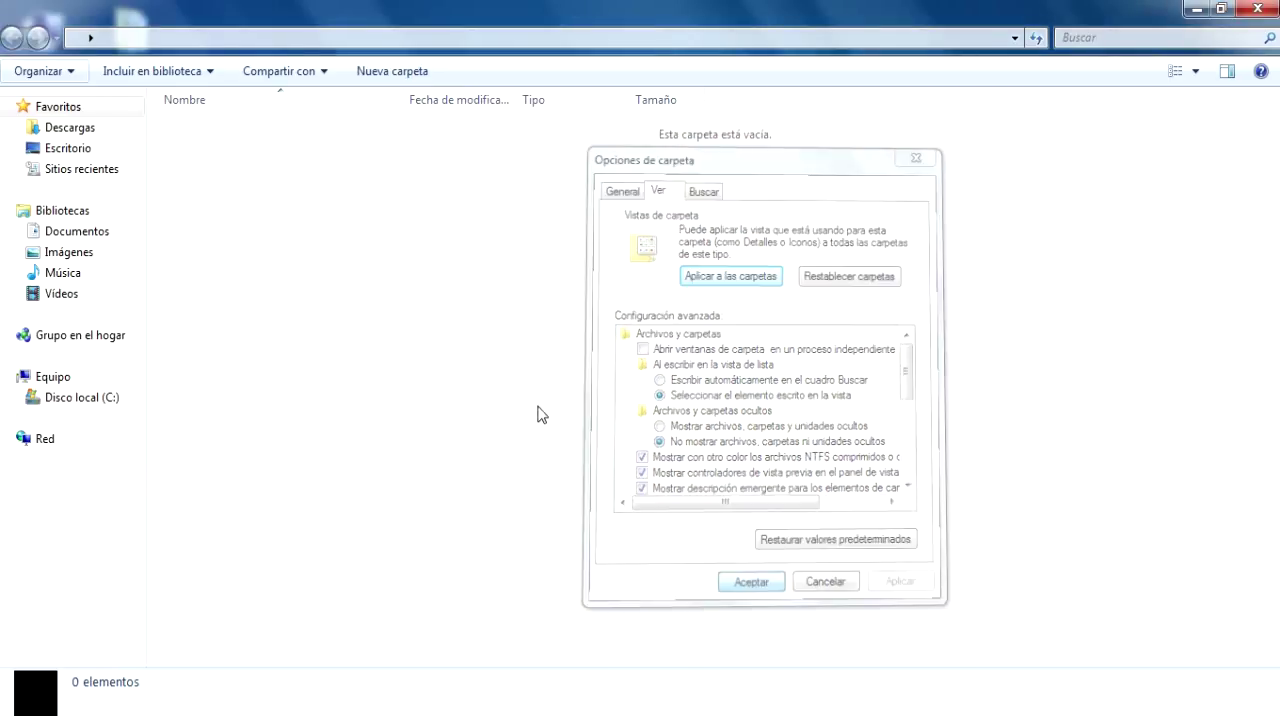
pyautogui.click(1270, 8)
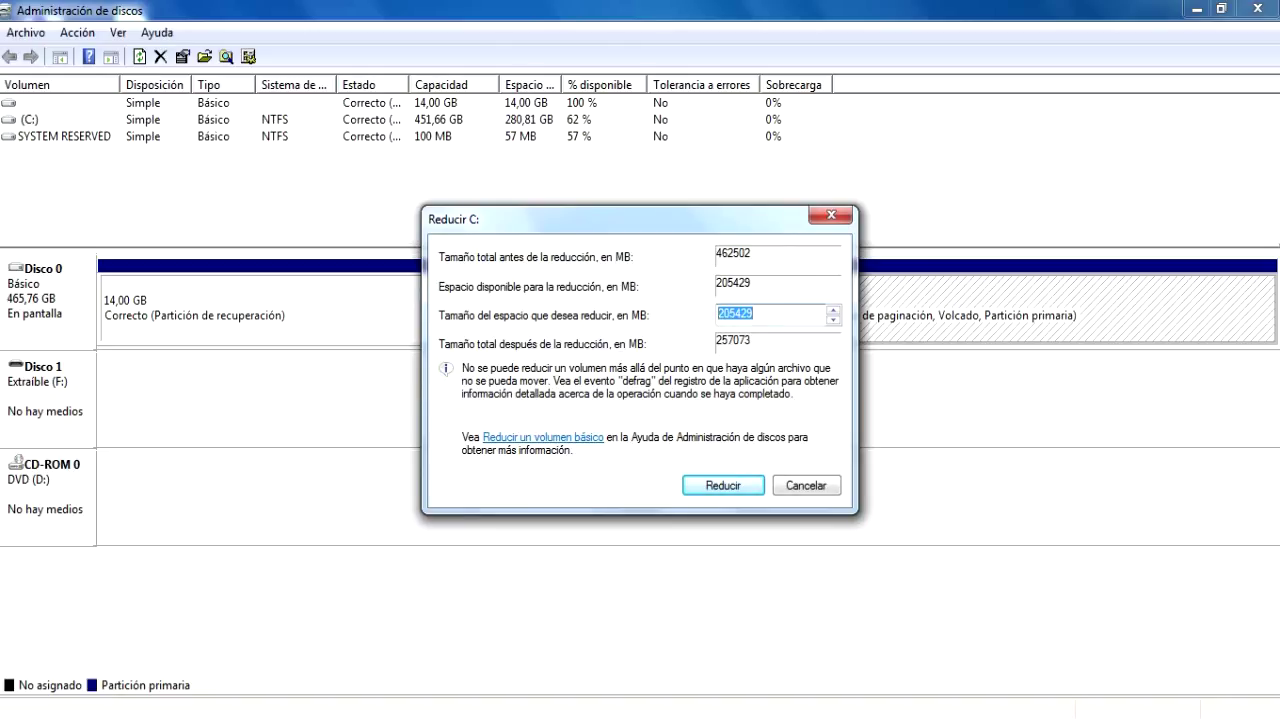
# Shrink volume C: by 5000 MB in Administración de discos.
pyautogui.write('5000')
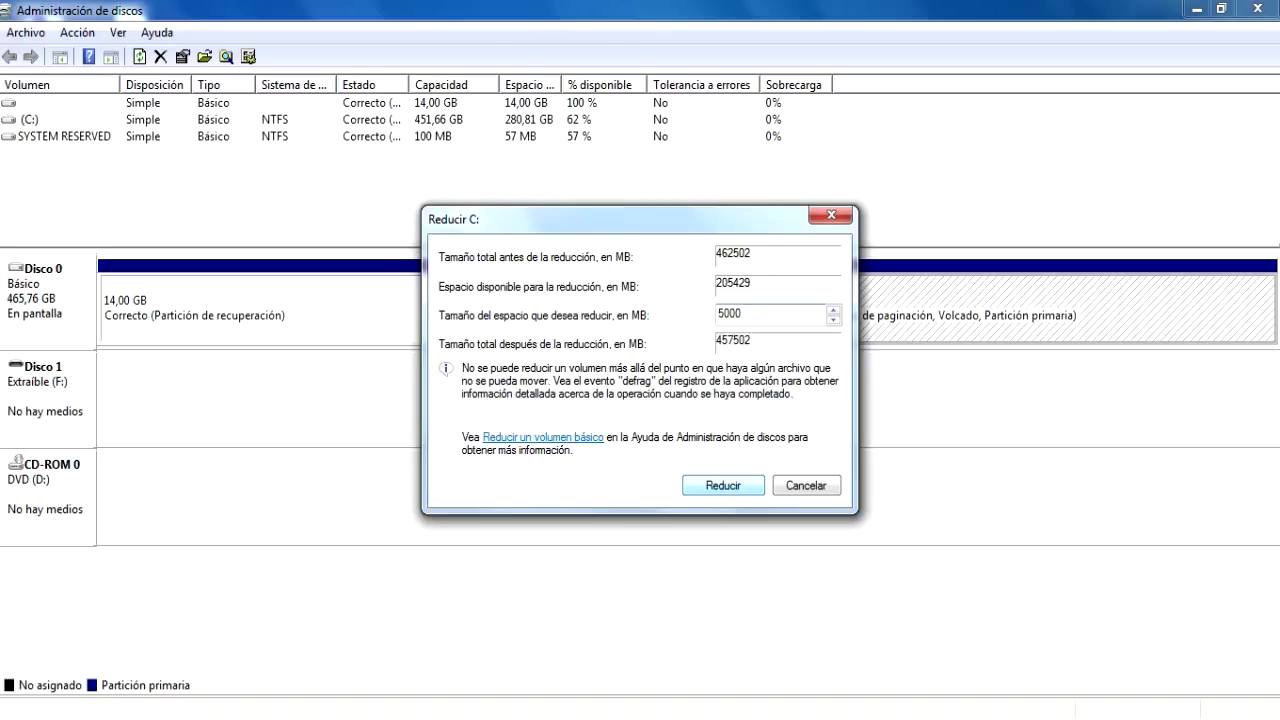
pyautogui.press('Return')
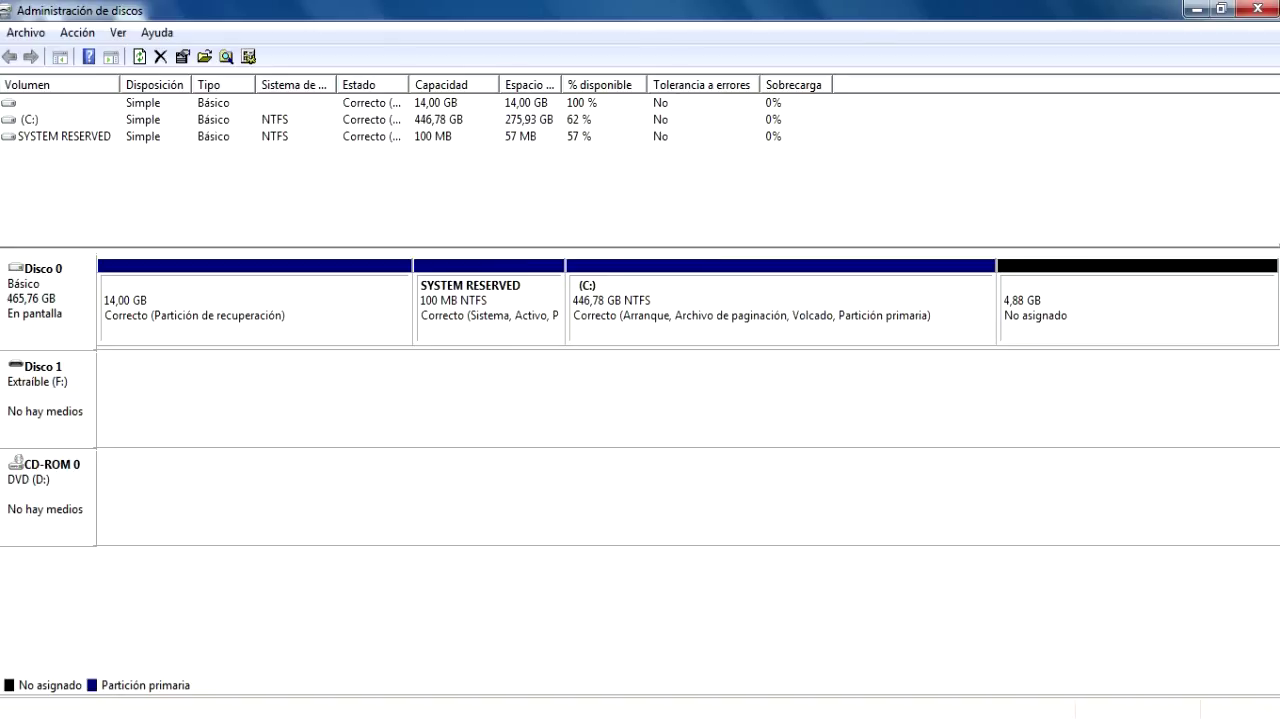
# Start a new simple volume in the unallocated space of Disco 0, keeping its size at 4999 MB.
pyautogui.click(1137, 307)
pyautogui.rightClick(1051, 297)
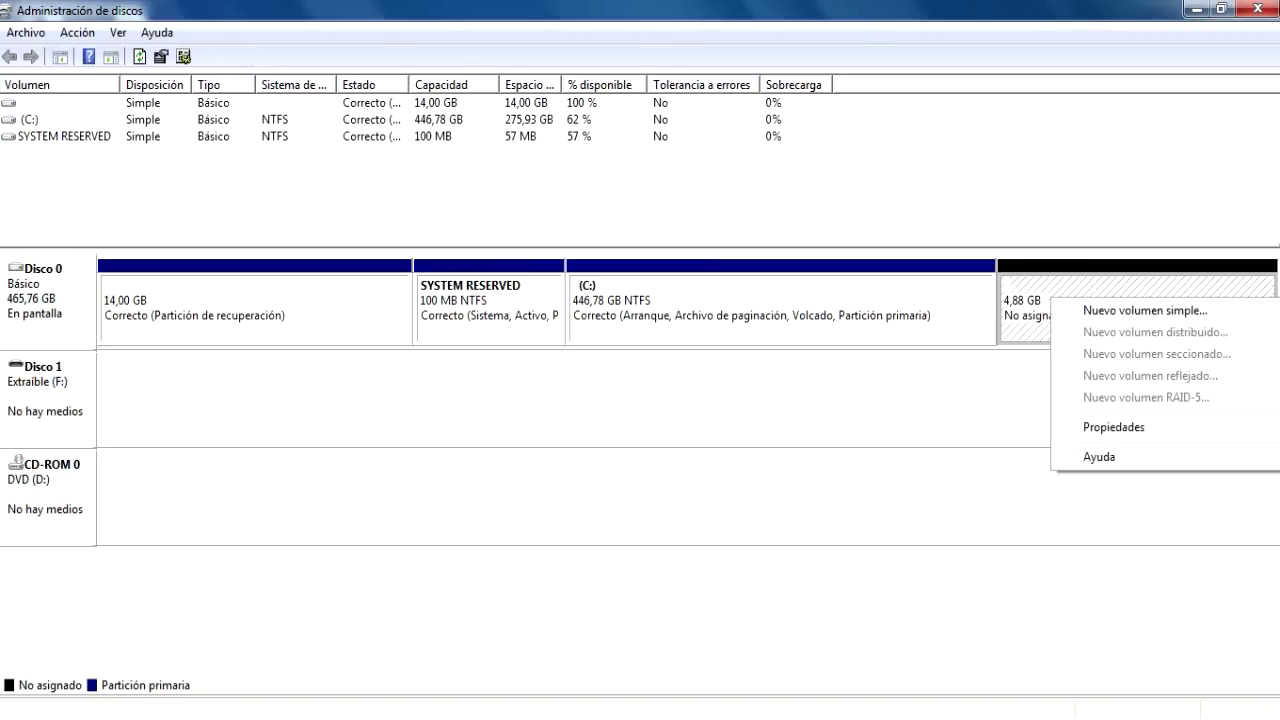
pyautogui.click(1145, 310)
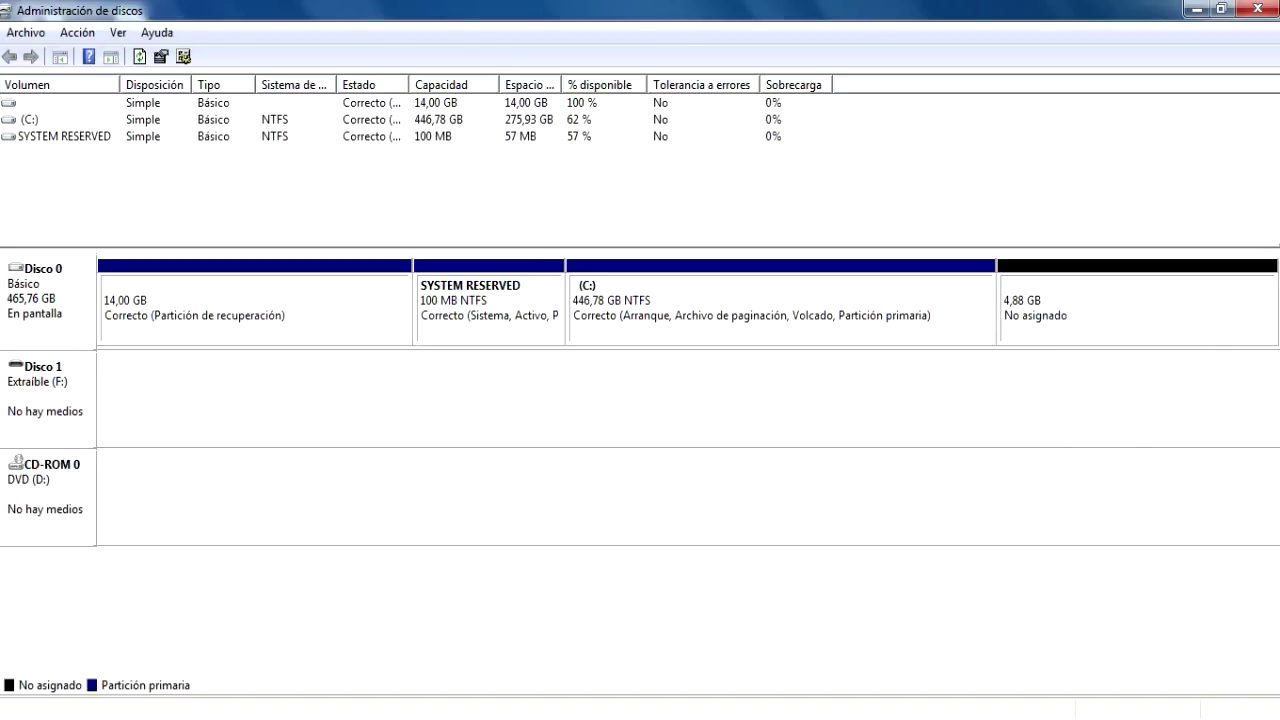
pyautogui.rightClick(1052, 292)
pyautogui.click(1120, 303)
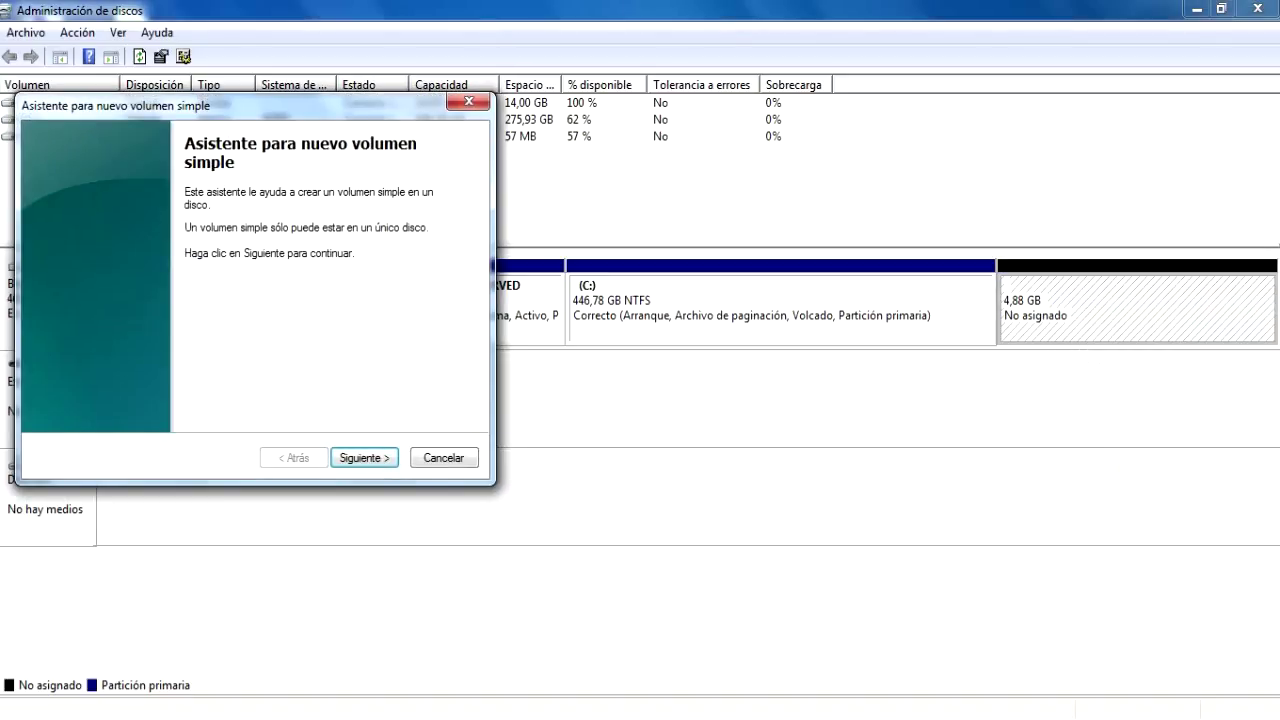
pyautogui.press('Return')
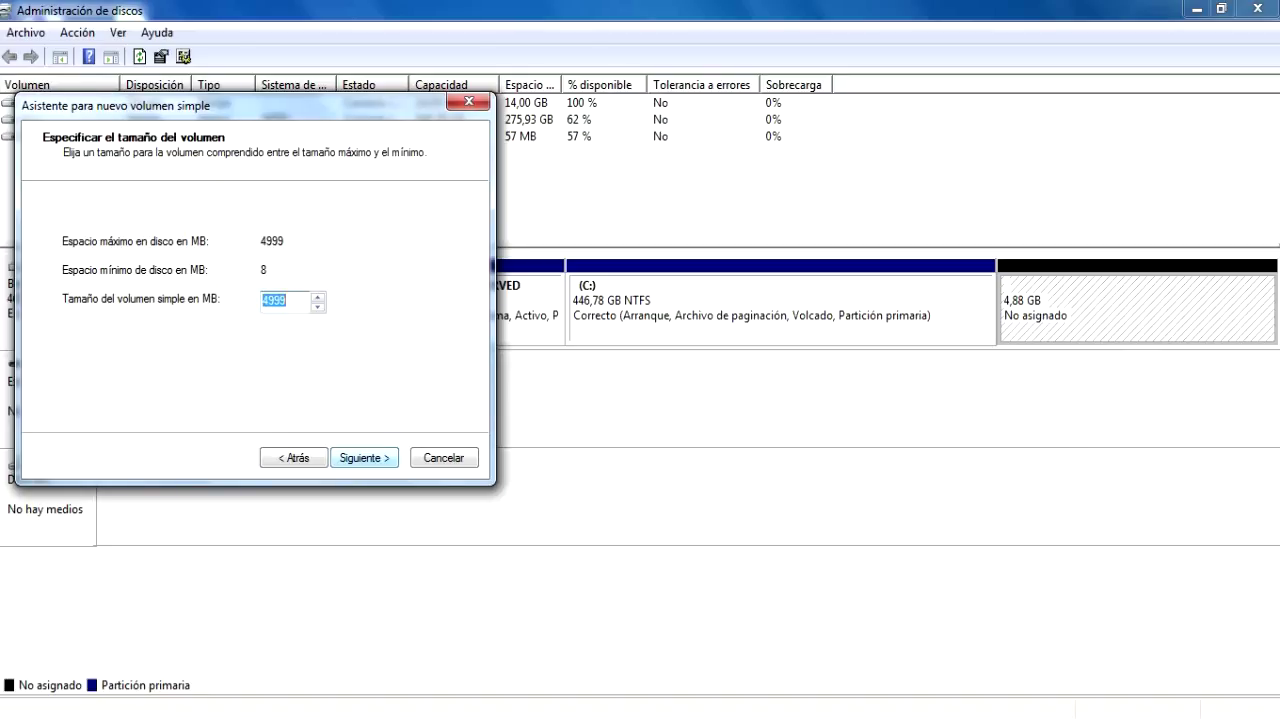
pyautogui.press('Return')
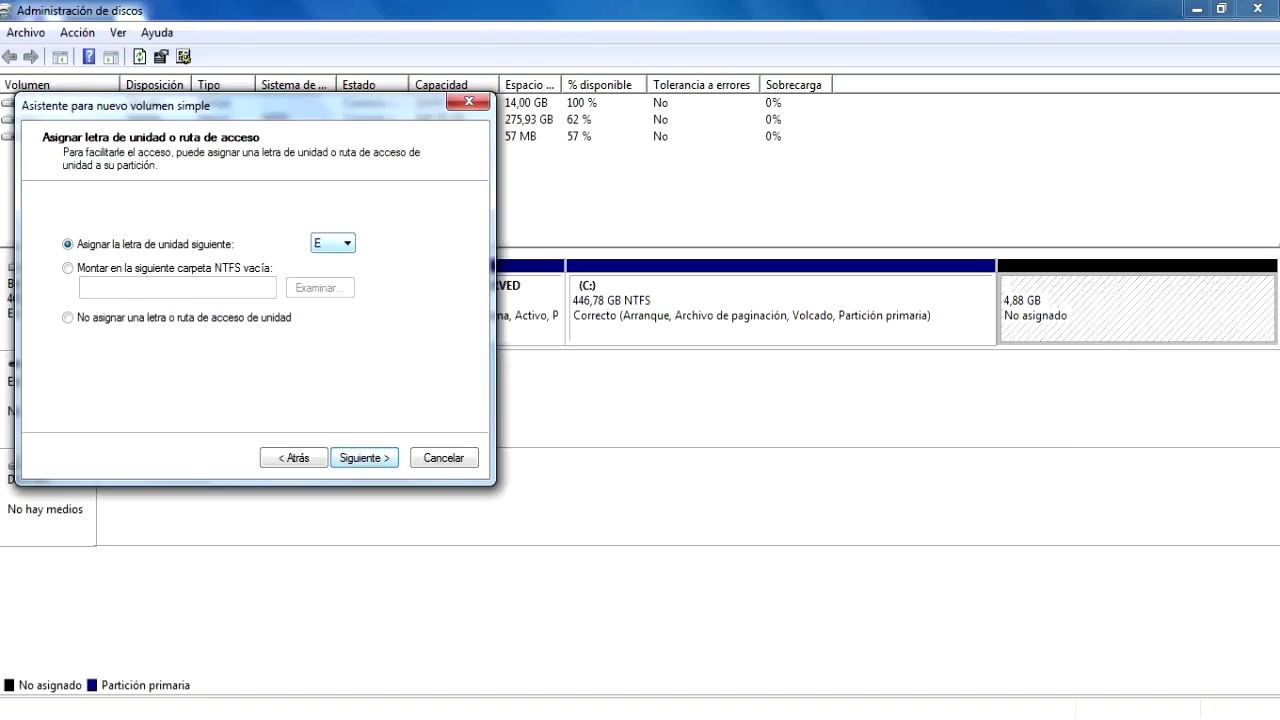
# Assign drive letter T to the new volume and quick-format it as NTFS with the label Nuevo vol.
pyautogui.click(333, 243)
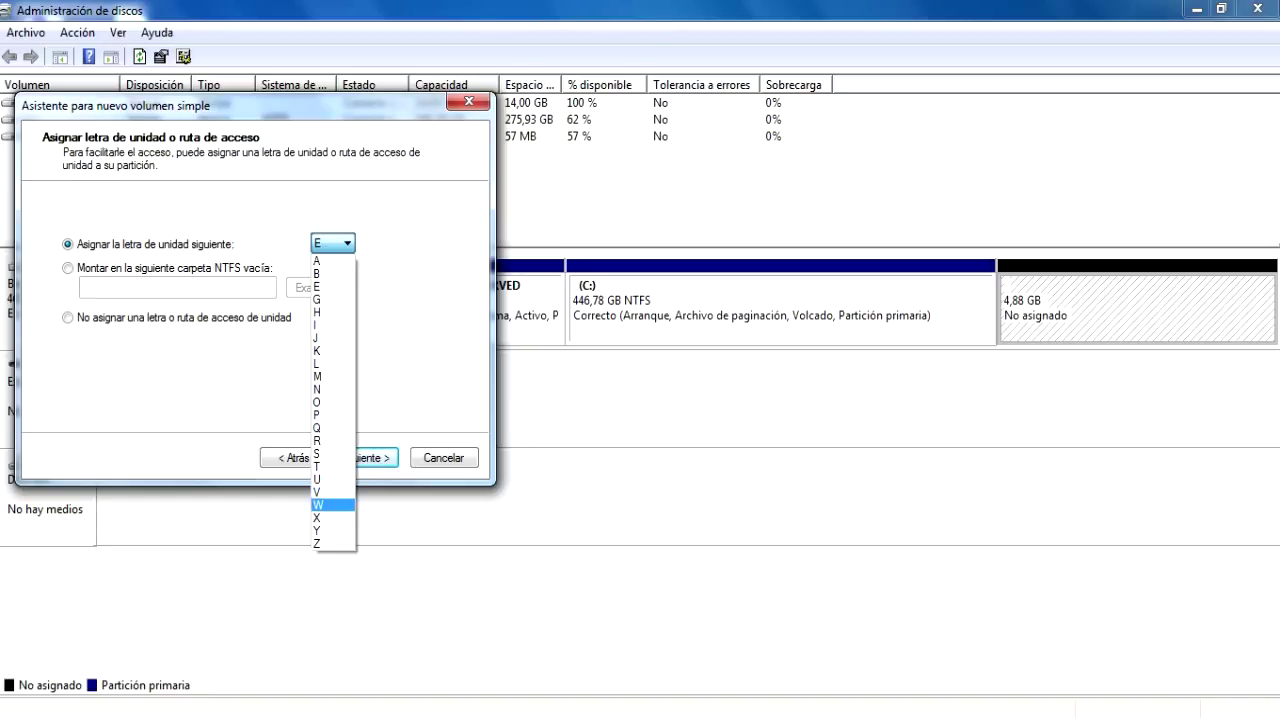
pyautogui.click(333, 466)
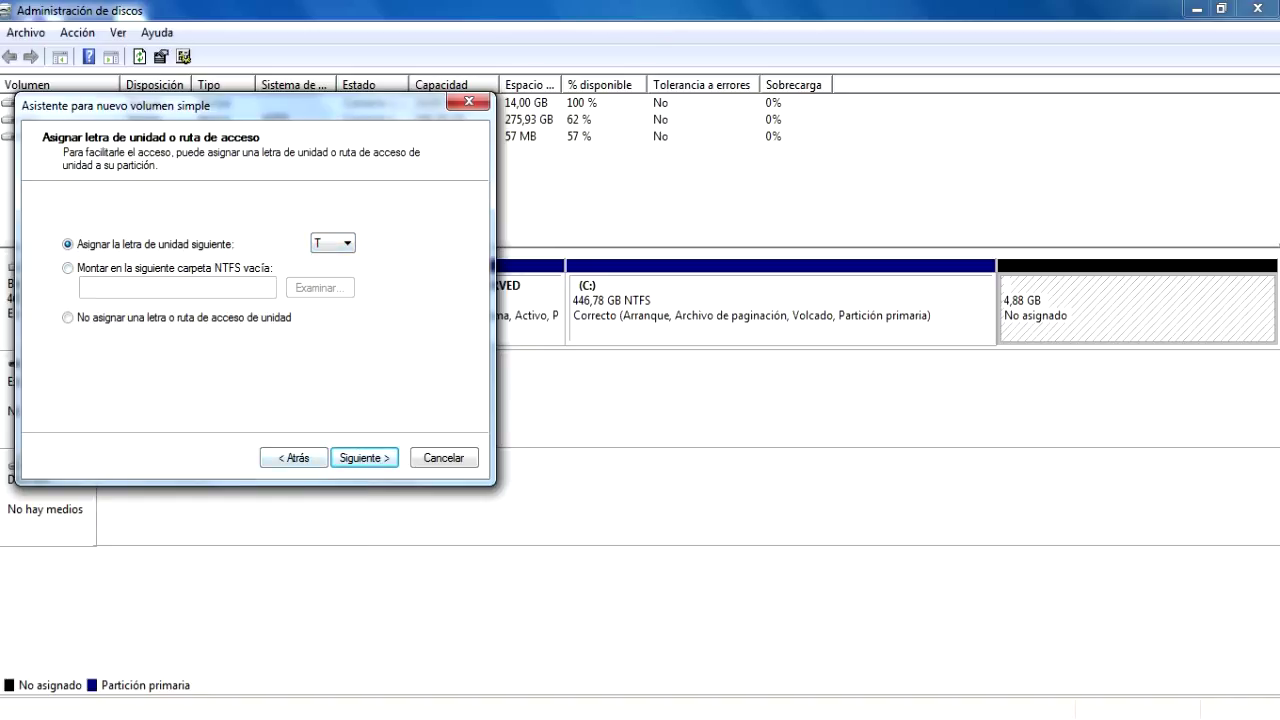
pyautogui.press('Return')
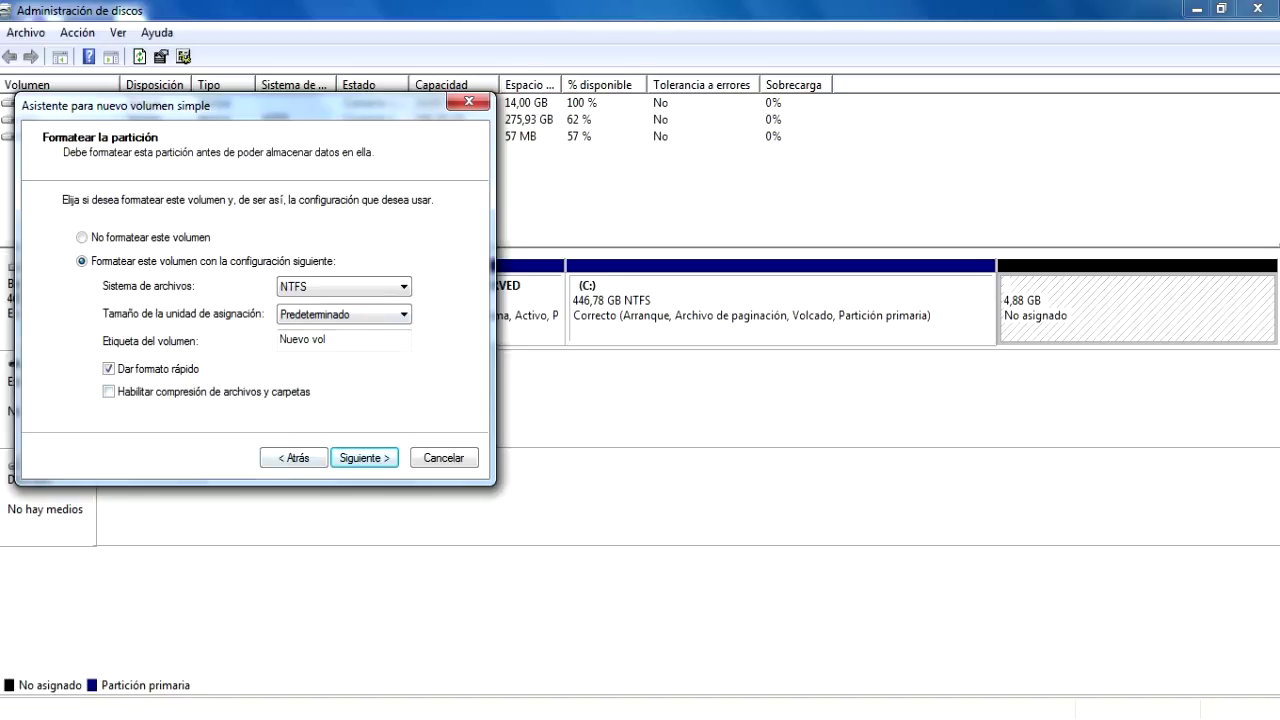
pyautogui.press('Return')
pyautogui.press('Return')
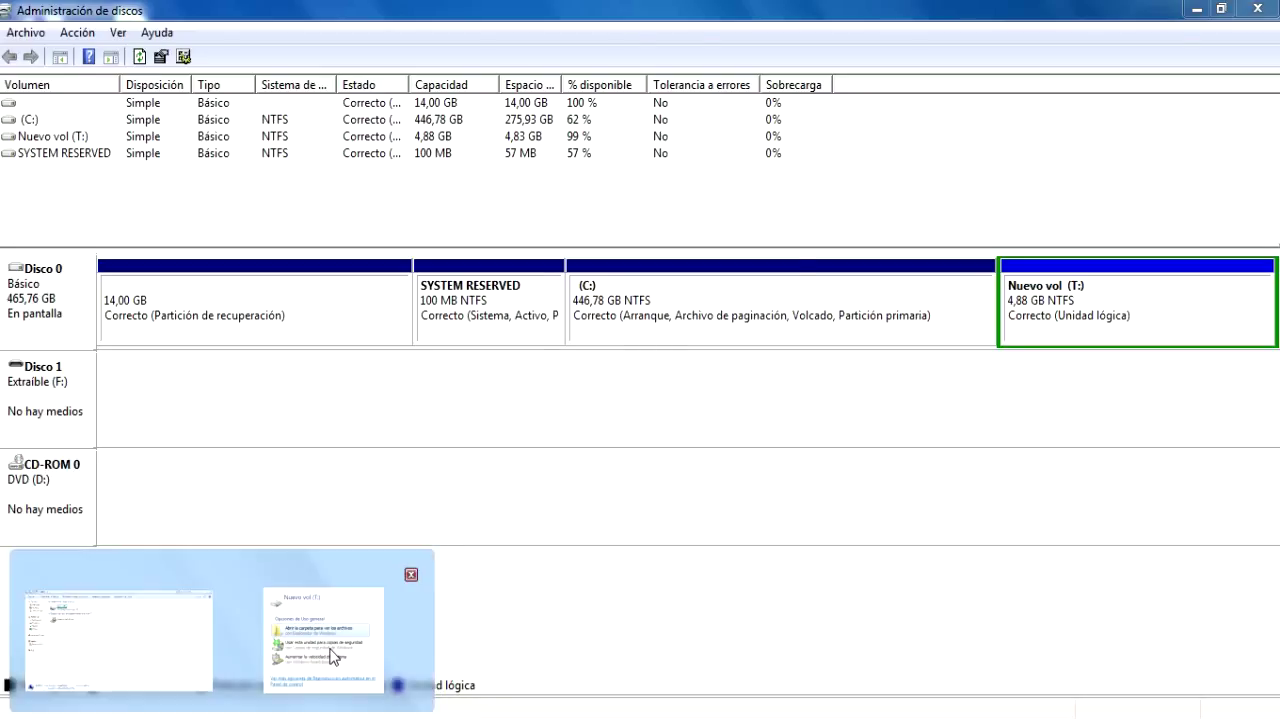
# Dismiss the Reproducción automática window for Nuevo vol (T:) and check the drives in Equipo, then minimize it.
pyautogui.click(333, 652)
pyautogui.click(779, 118)
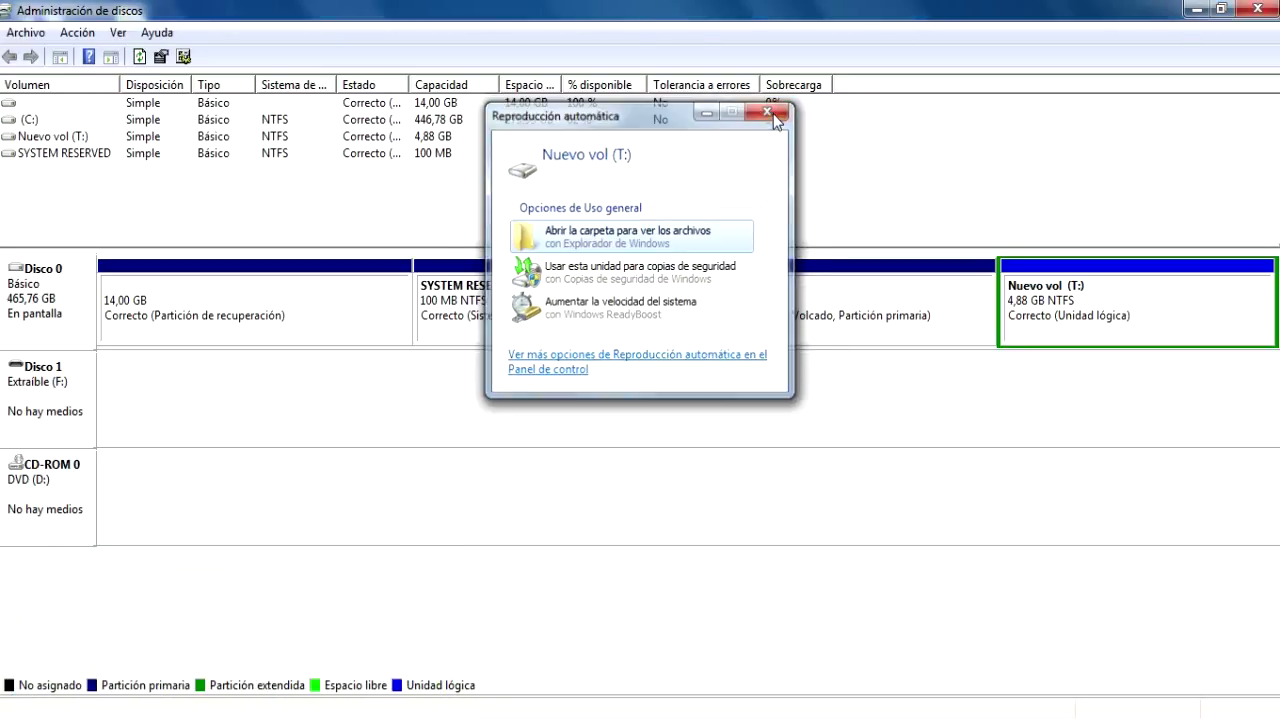
pyautogui.press('super')
pyautogui.click(352, 490)
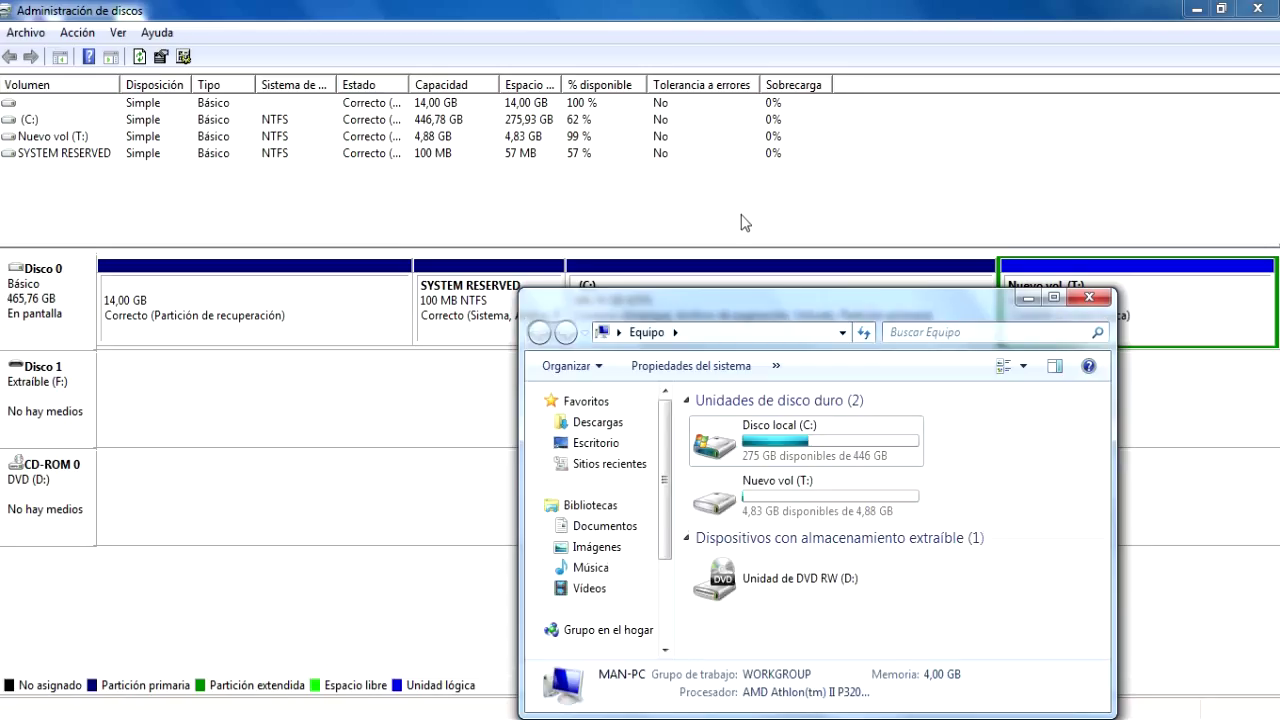
pyautogui.click(1056, 297)
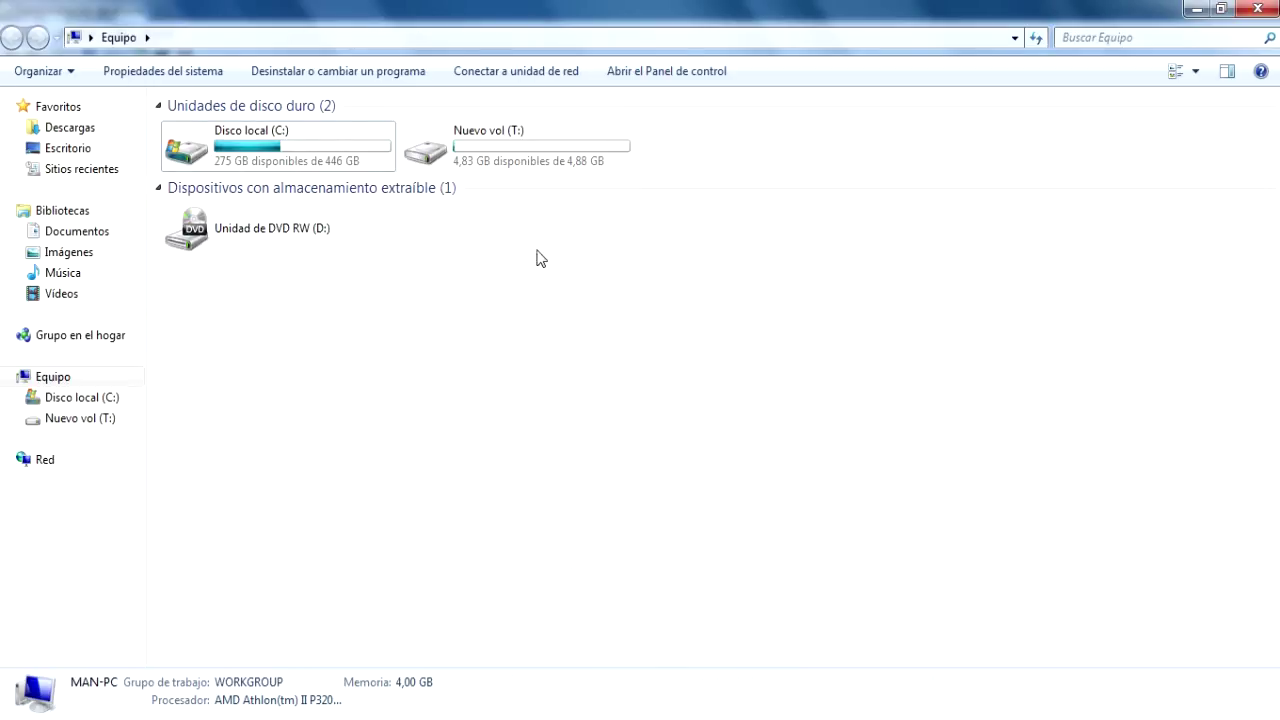
pyautogui.click(1196, 9)
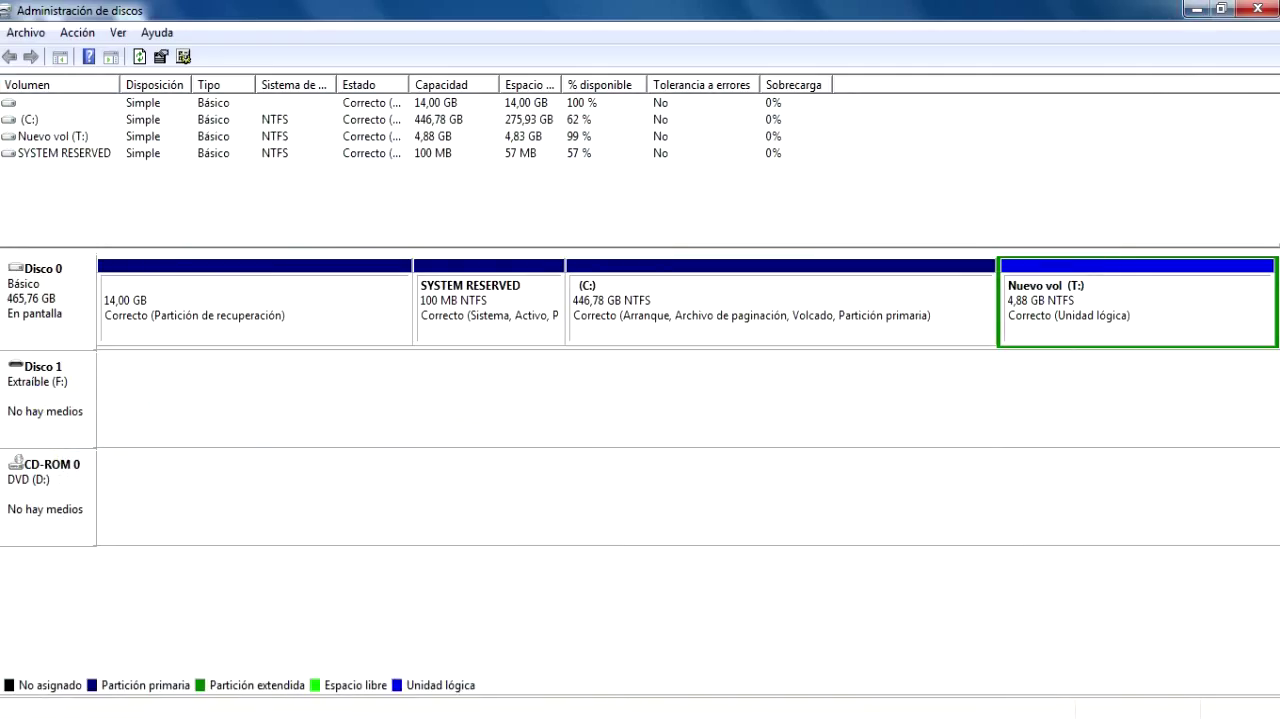
# Run cmd as administrator and start diskpart in it.
pyautogui.press('super')
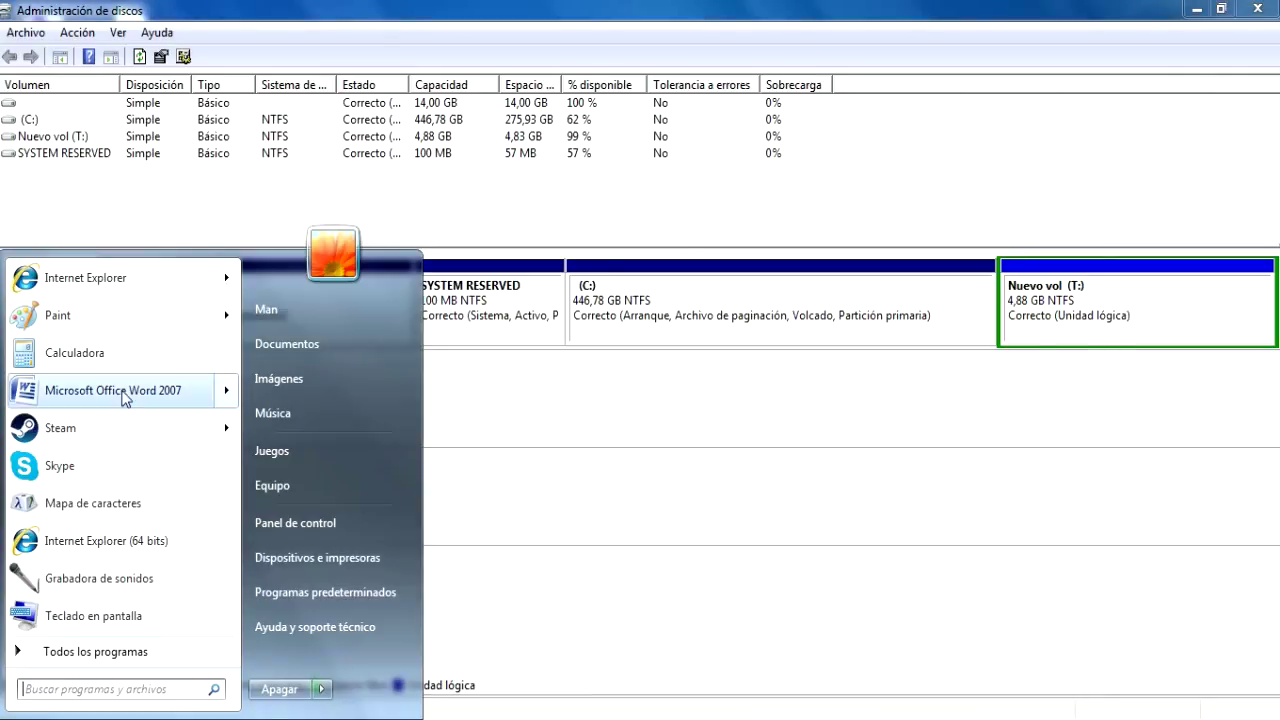
pyautogui.write('cmd')
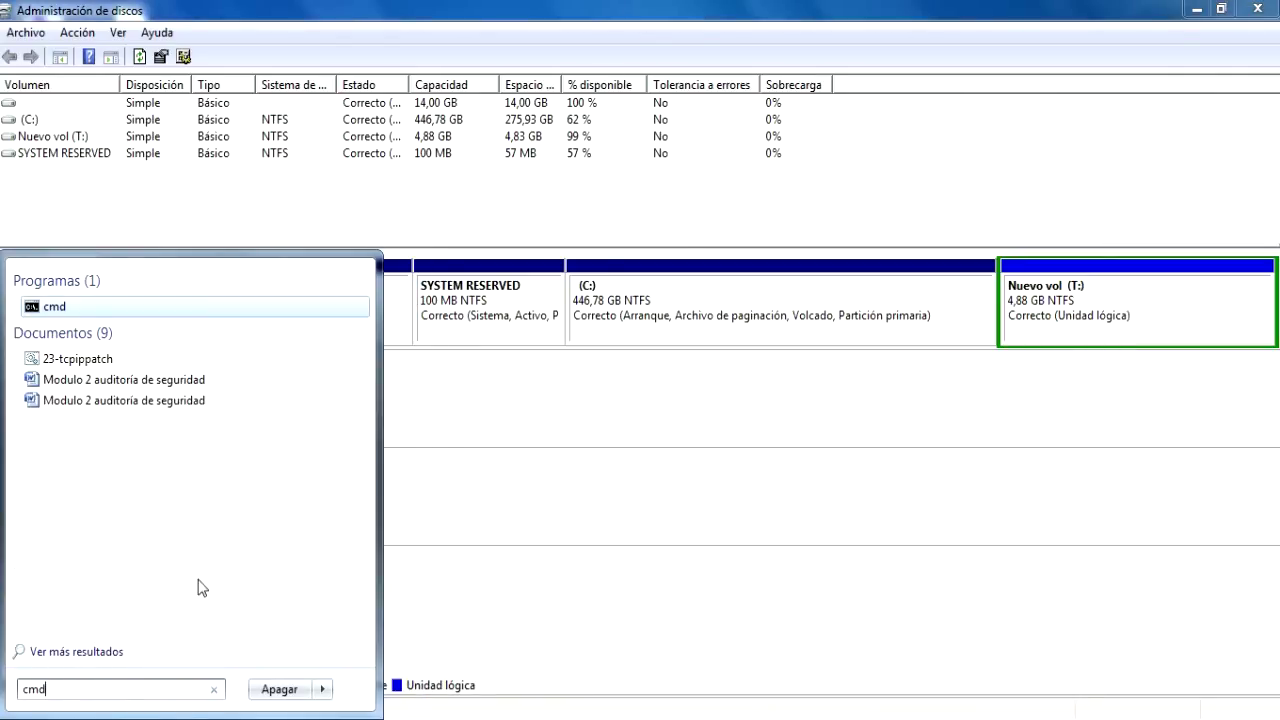
pyautogui.rightClick(47, 310)
pyautogui.click(140, 344)
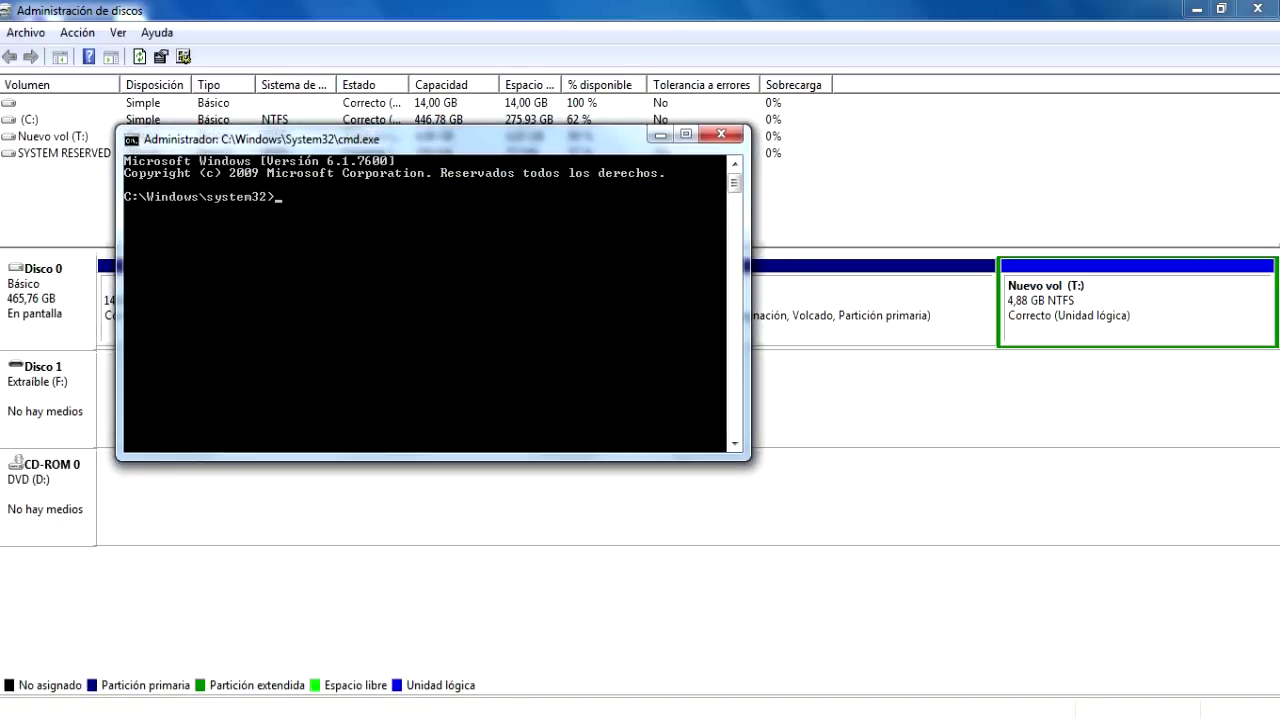
pyautogui.write('diskpart')
pyautogui.press('Return')
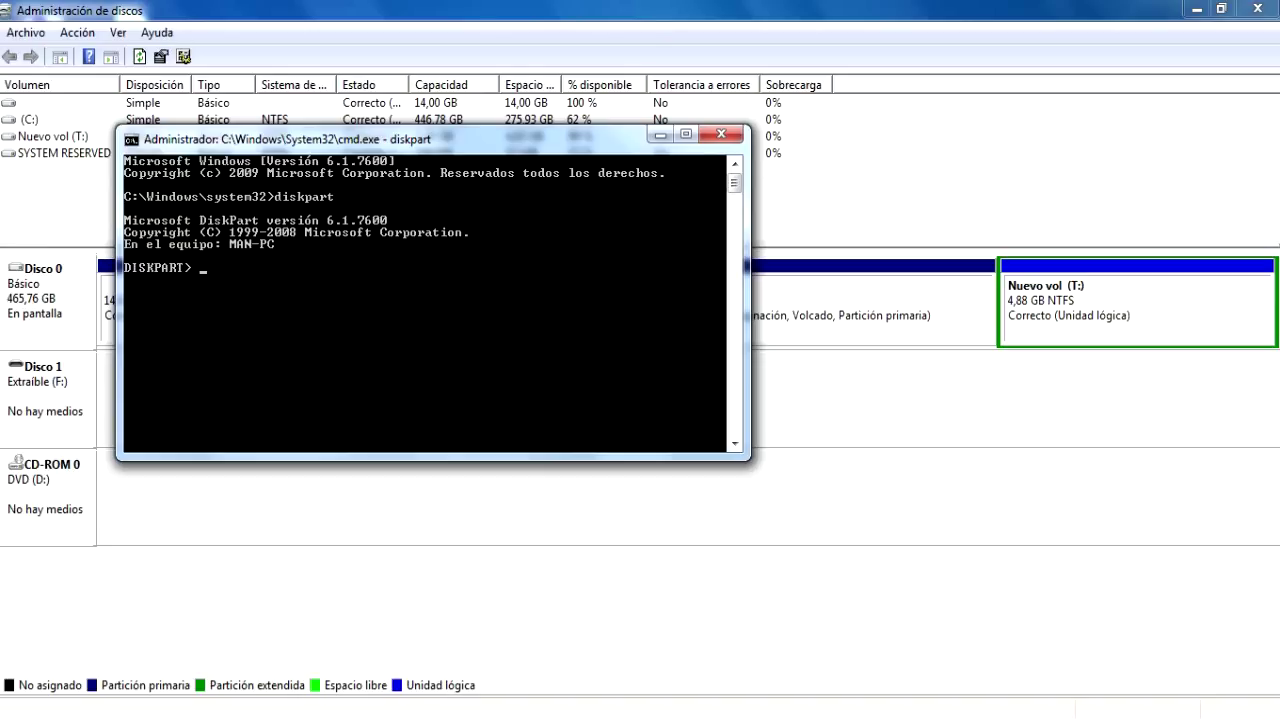
# List the volumes in diskpart, select volume 3 (Nuevo vol, T), and list them again to check the selection.
pyautogui.write('list volume')
pyautogui.press('Return')
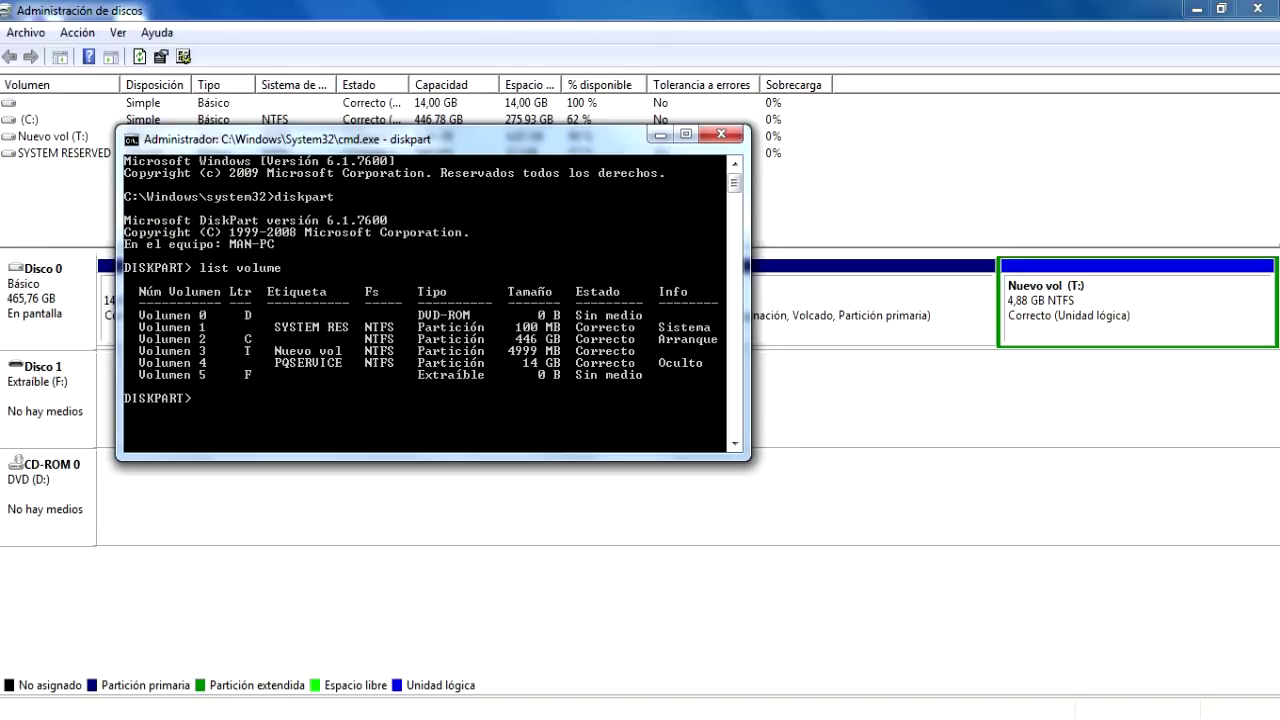
pyautogui.write('select volume 3')
pyautogui.press('Return')
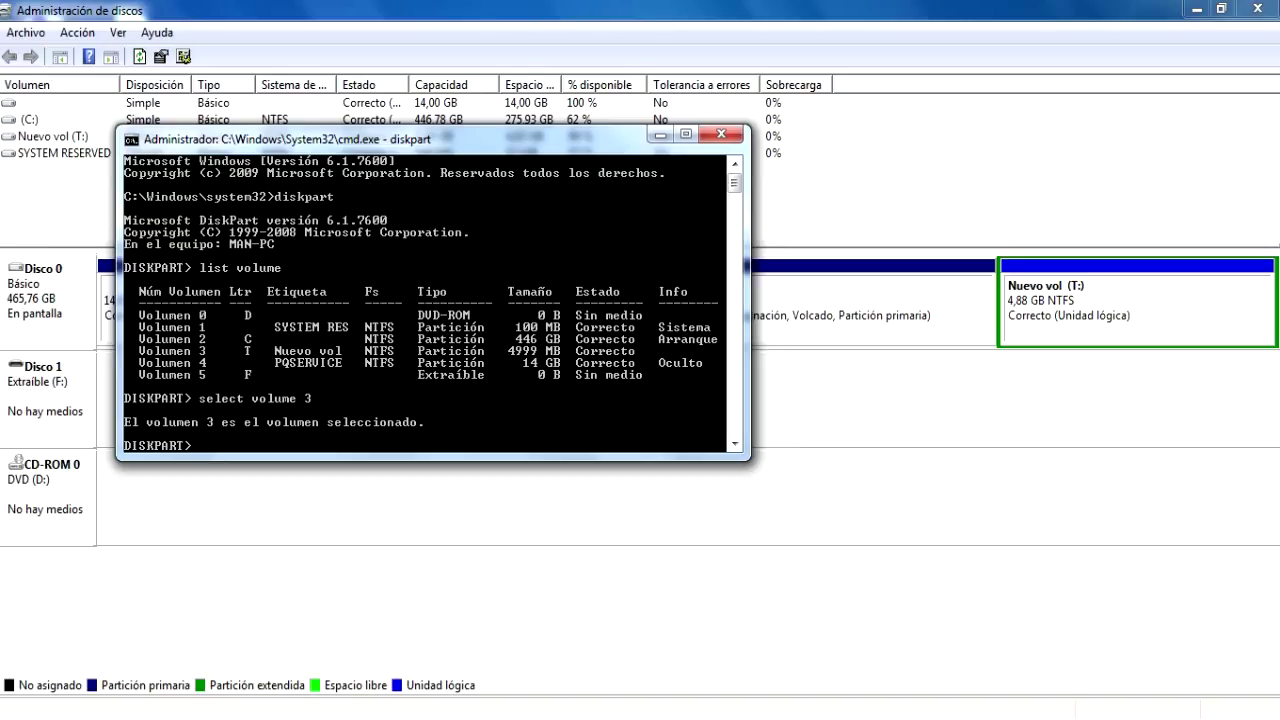
pyautogui.write('list volume')
pyautogui.press('Return')
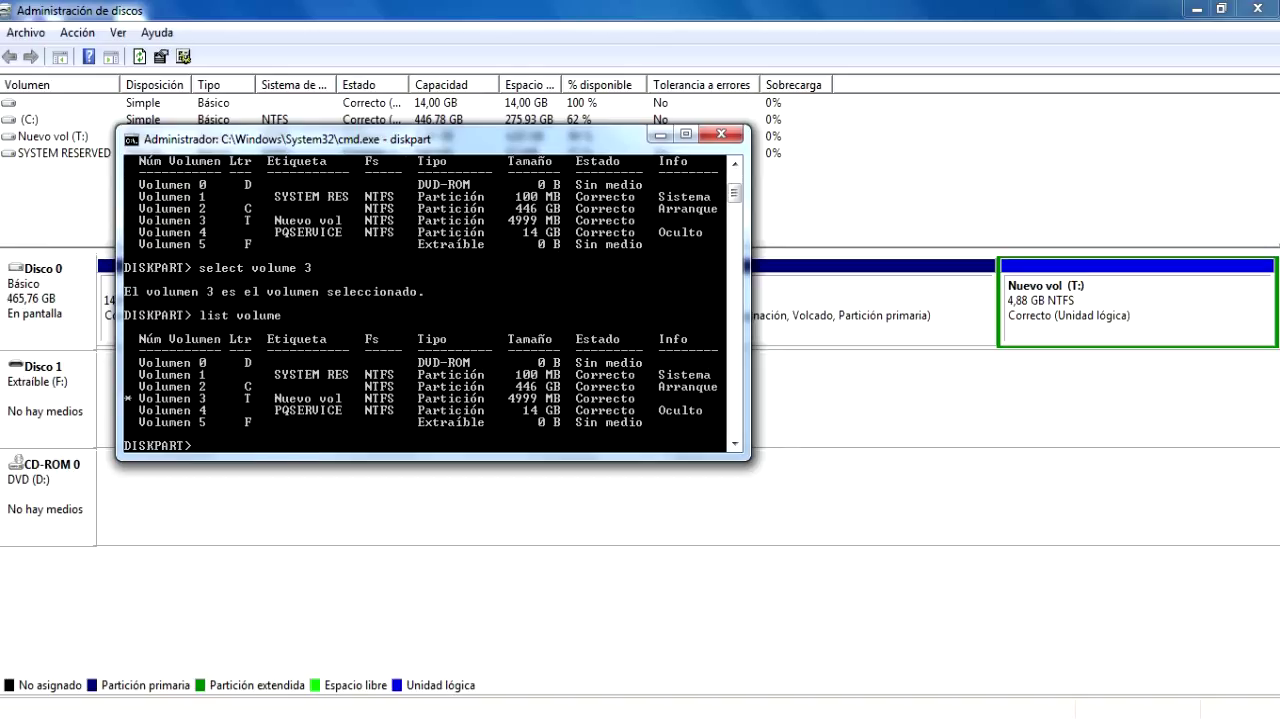